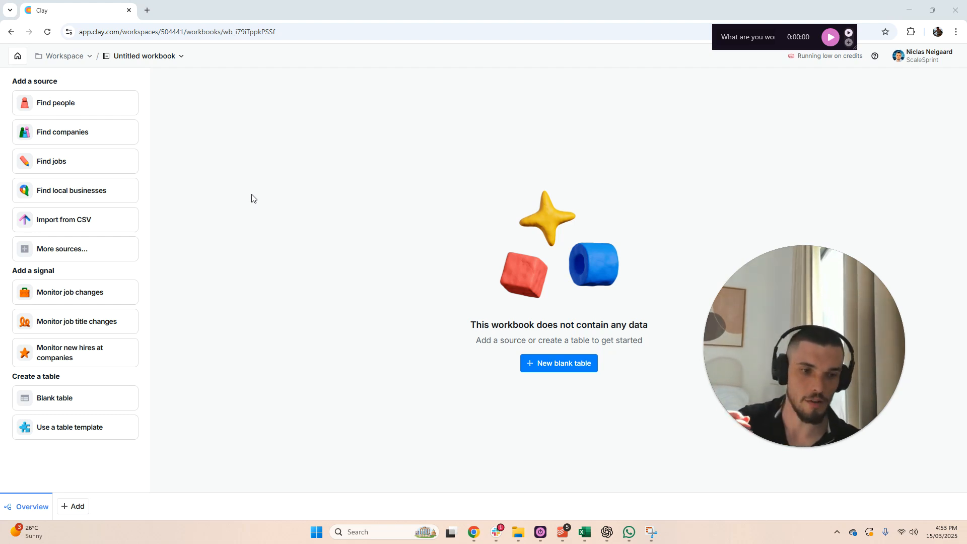
Start a company search filtered to the Venture Capital and Private Equity Principals industry.
left_click(103, 141)
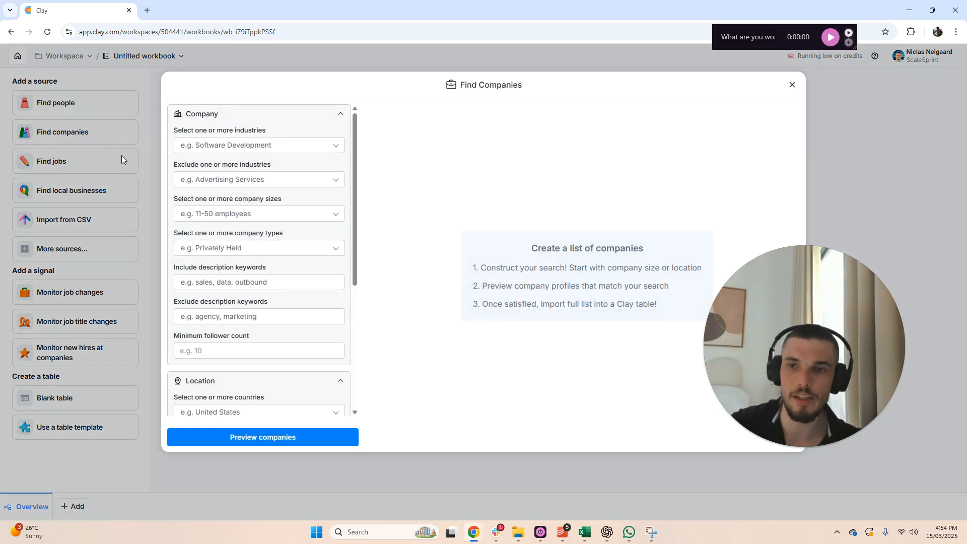
left_click(234, 145)
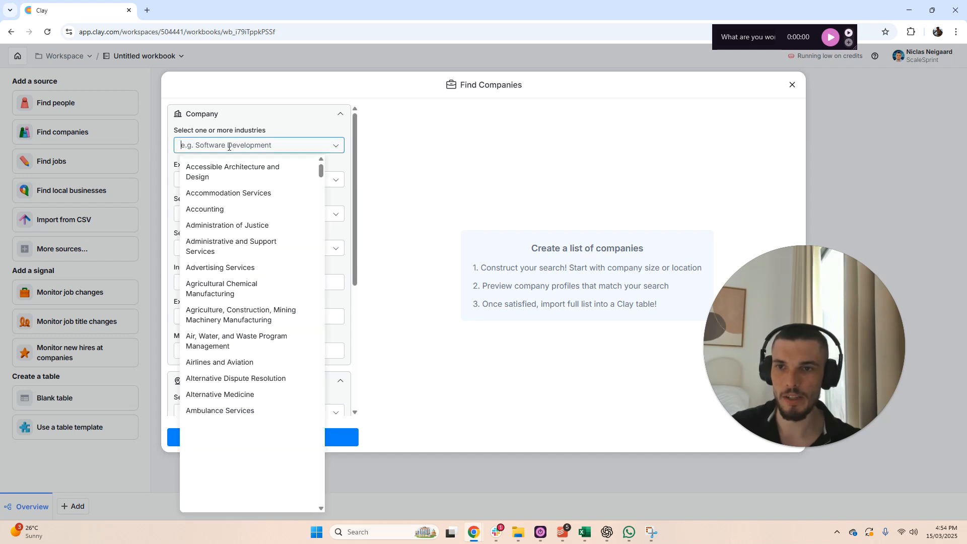
type("venture")
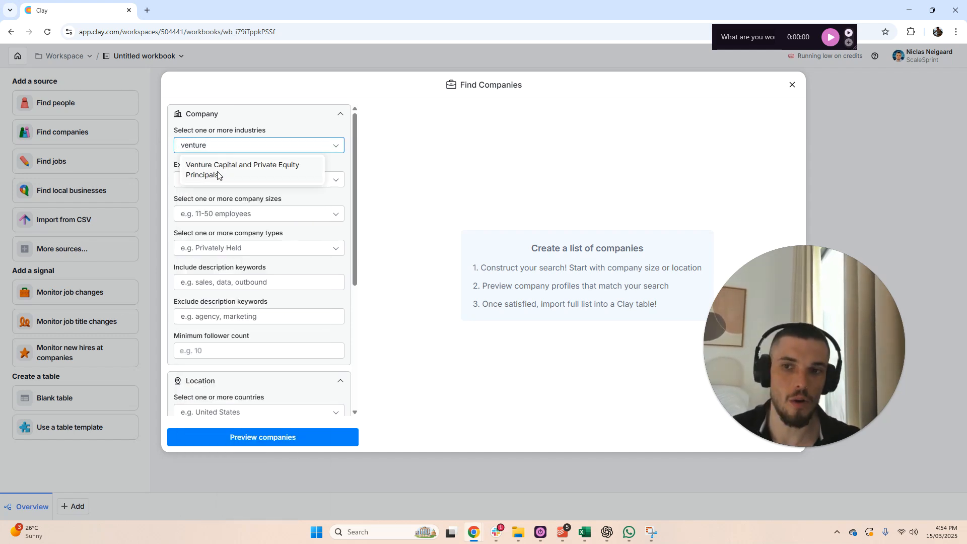
left_click(252, 176)
left_click(404, 199)
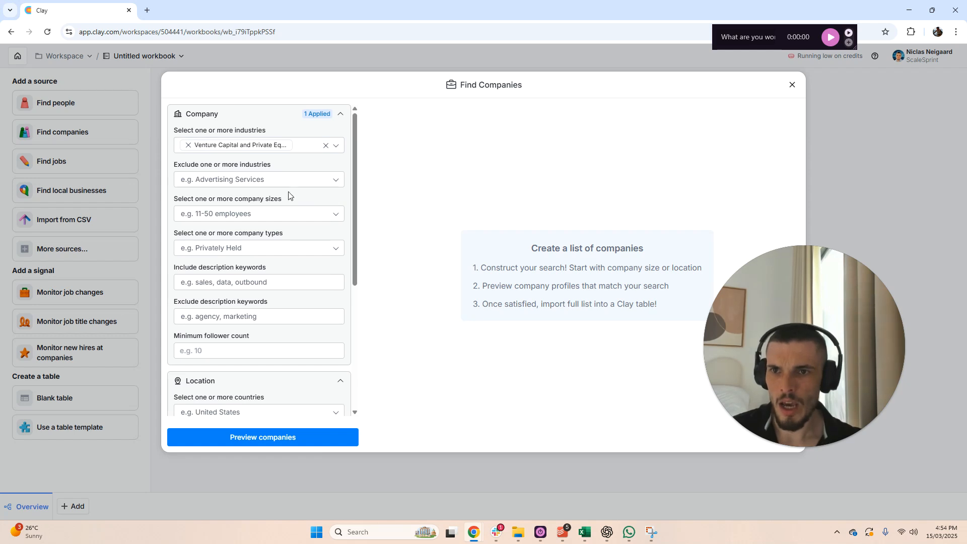
Include the description keyword "Venture" in the company search and preview the matching companies.
scroll(260, 248, "down", 1)
left_click(264, 234)
type("Venture")
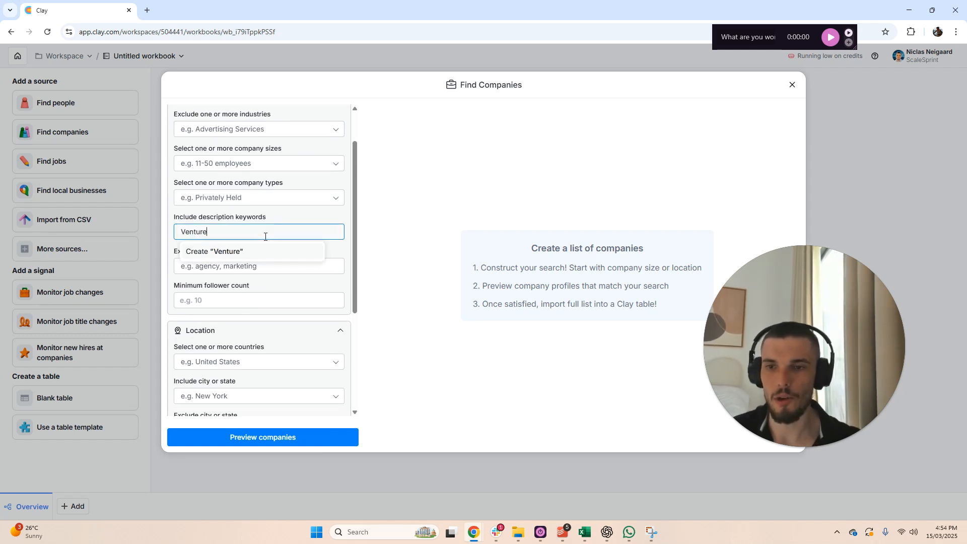
key("Return")
left_click(313, 438)
left_click(301, 439)
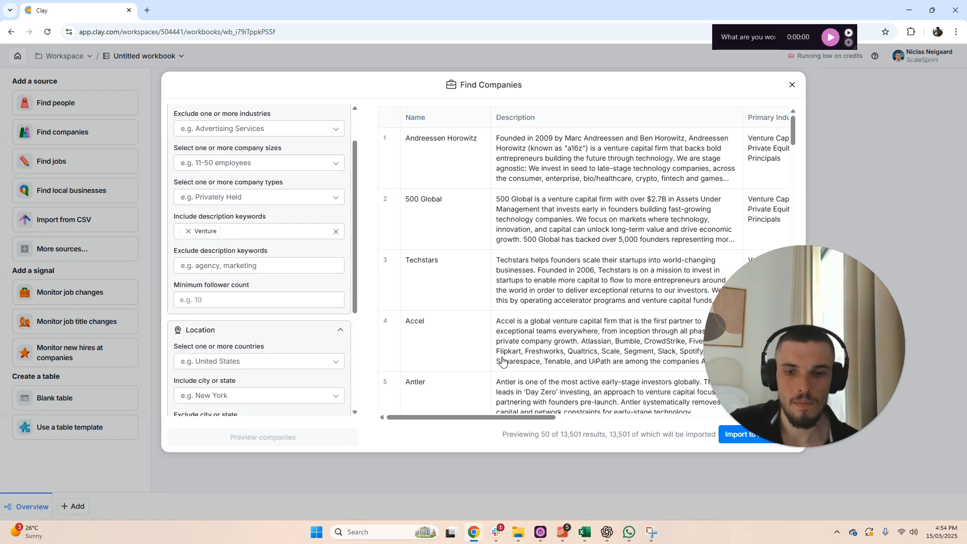
Look through the names and descriptions of the previewed companies to judge how well they match the search.
left_click_drag(833, 371, 867, 255)
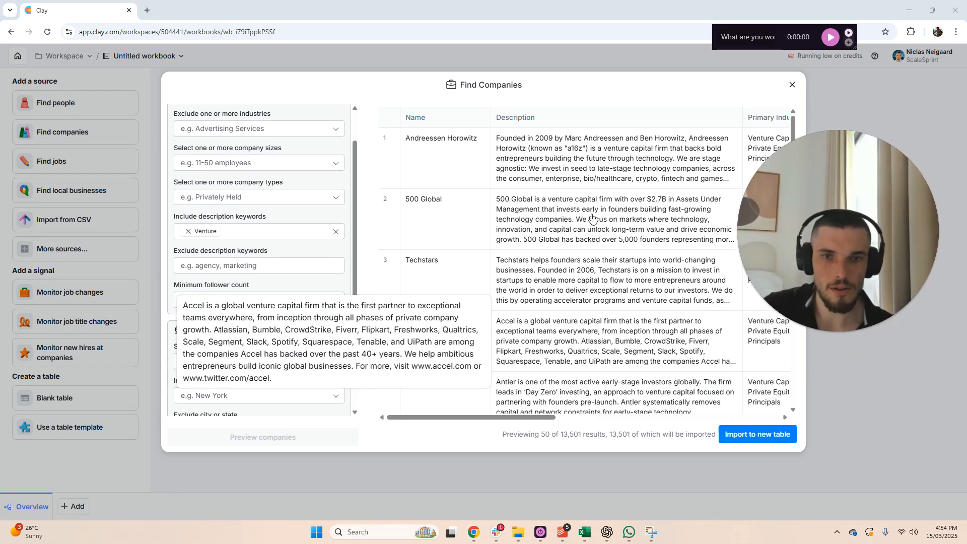
scroll(410, 242, "down", 2)
scroll(410, 241, "down", 4)
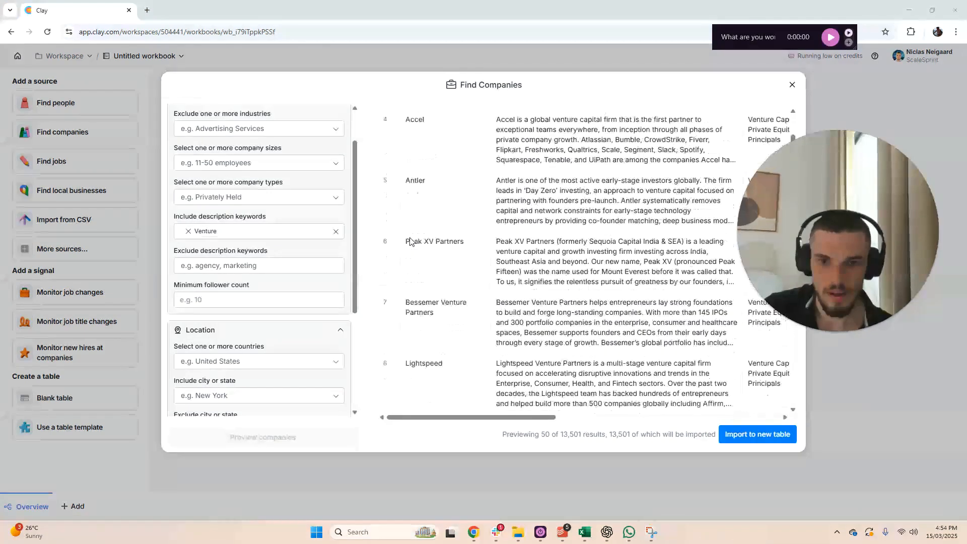
scroll(429, 250, "down", 2)
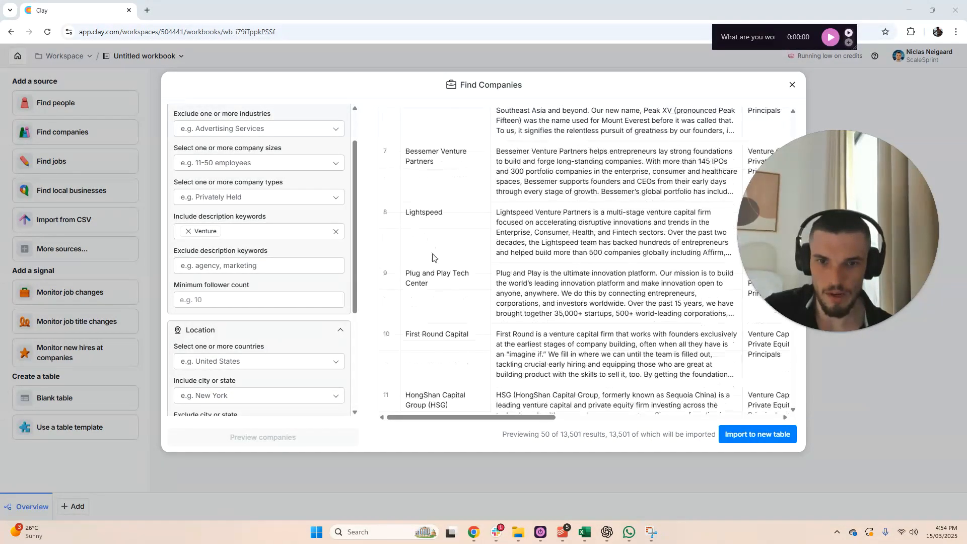
scroll(418, 335, "down", 1)
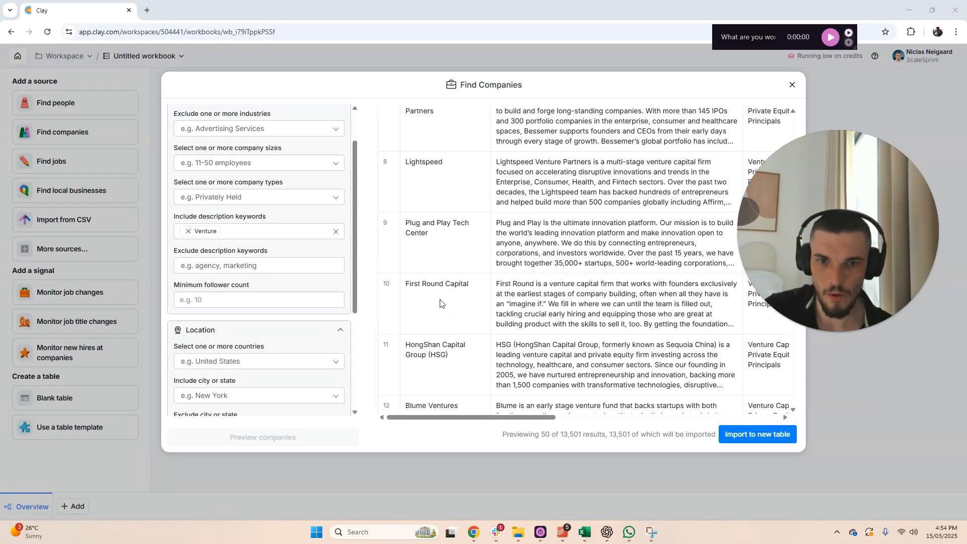
scroll(448, 316, "down", 3)
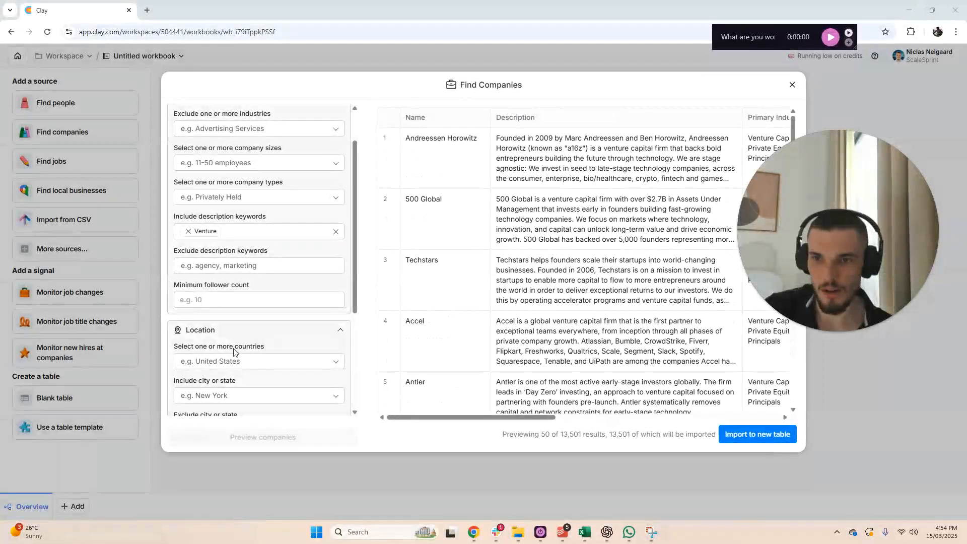
Examine the optional country filter and the settings for excluding companies from an existing table.
scroll(246, 284, "down", 3)
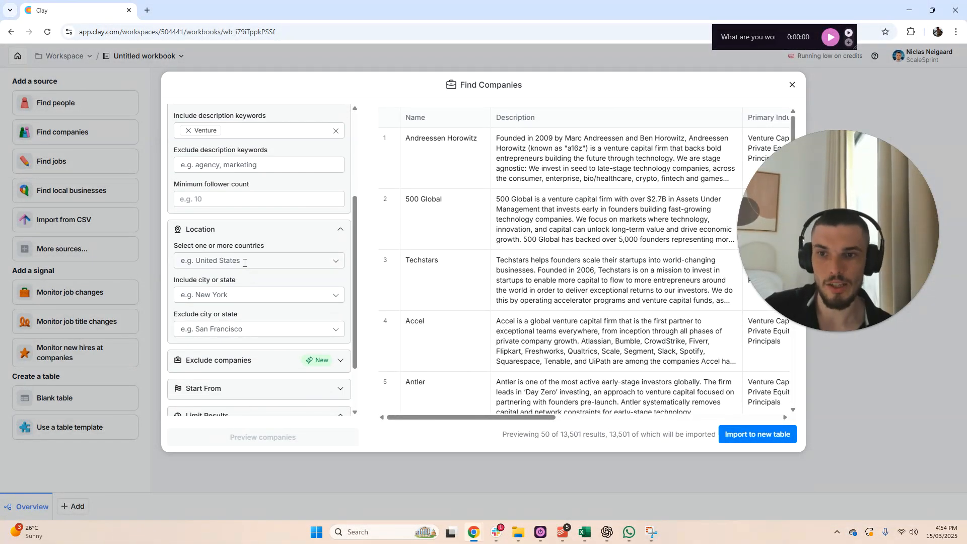
left_click(255, 260)
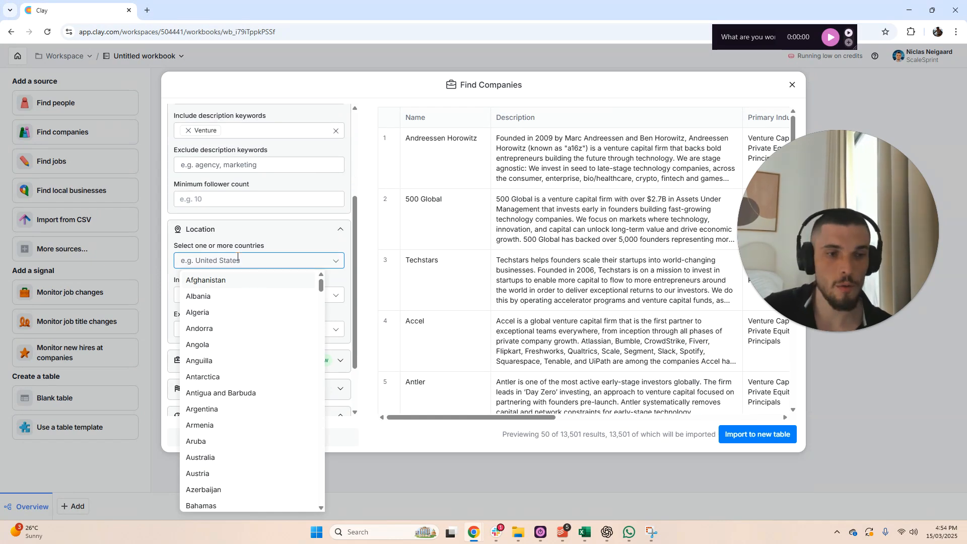
left_click(363, 253)
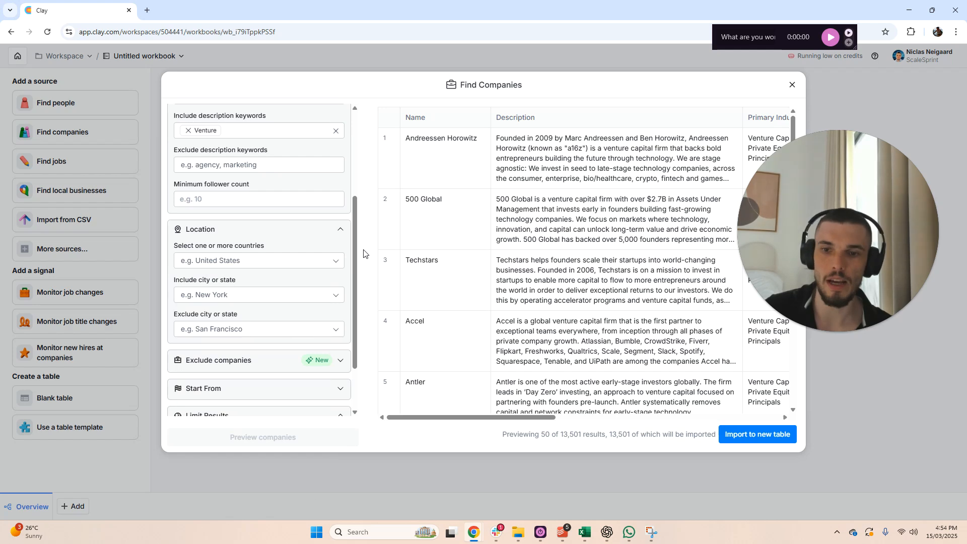
left_click(340, 229)
scroll(291, 275, "up", 2)
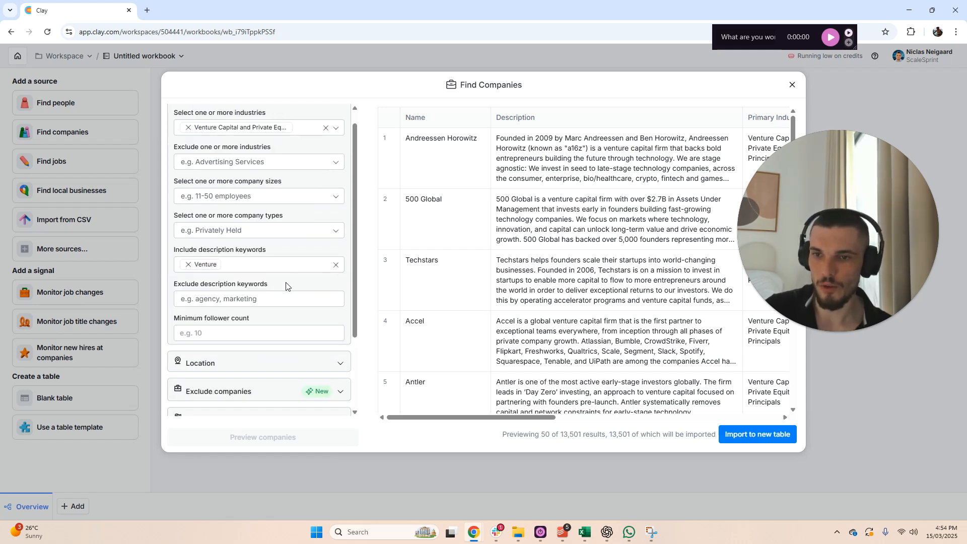
scroll(229, 362, "down", 3)
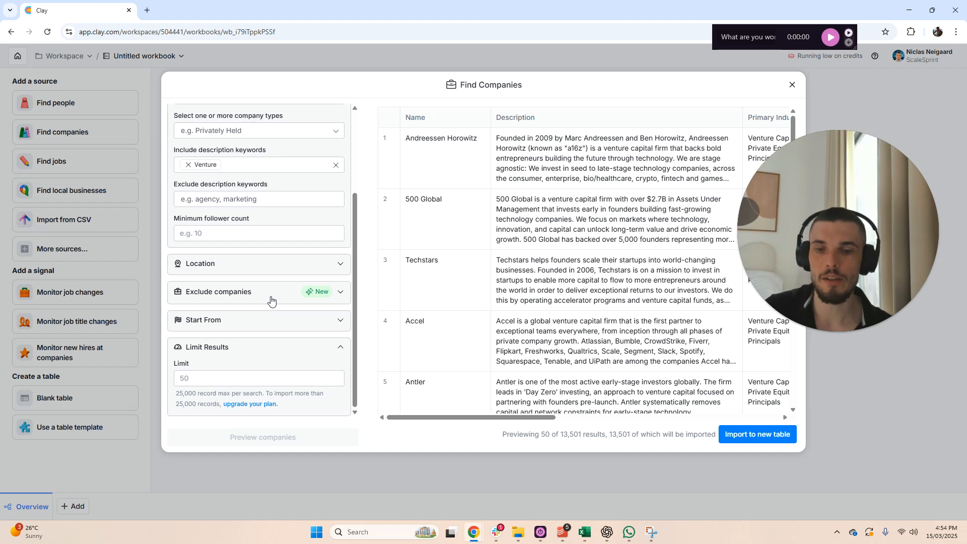
left_click(271, 301)
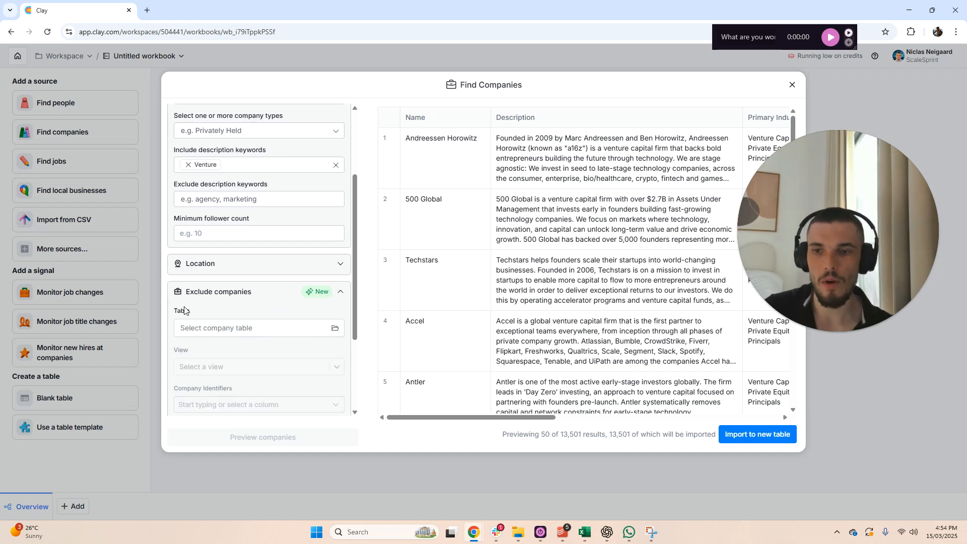
scroll(222, 305, "down", 1)
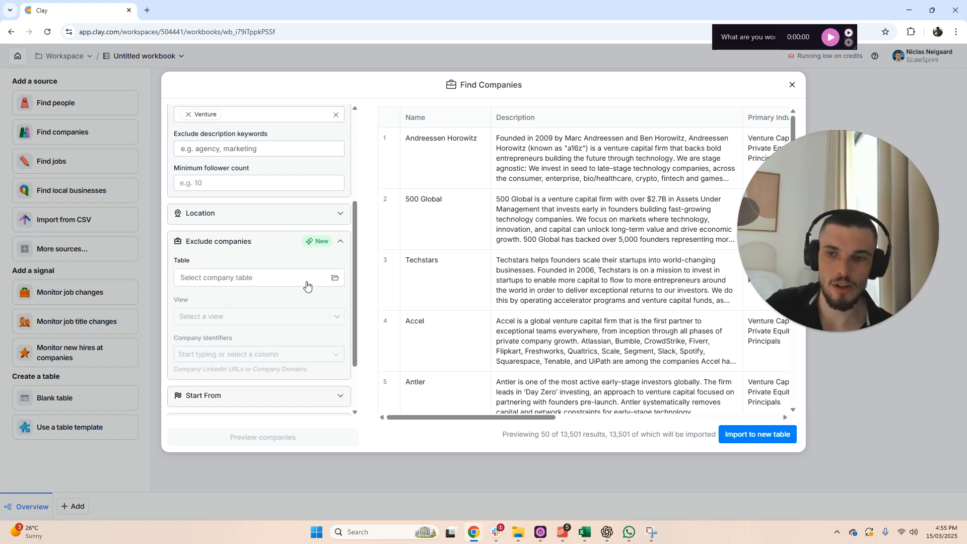
left_click(341, 245)
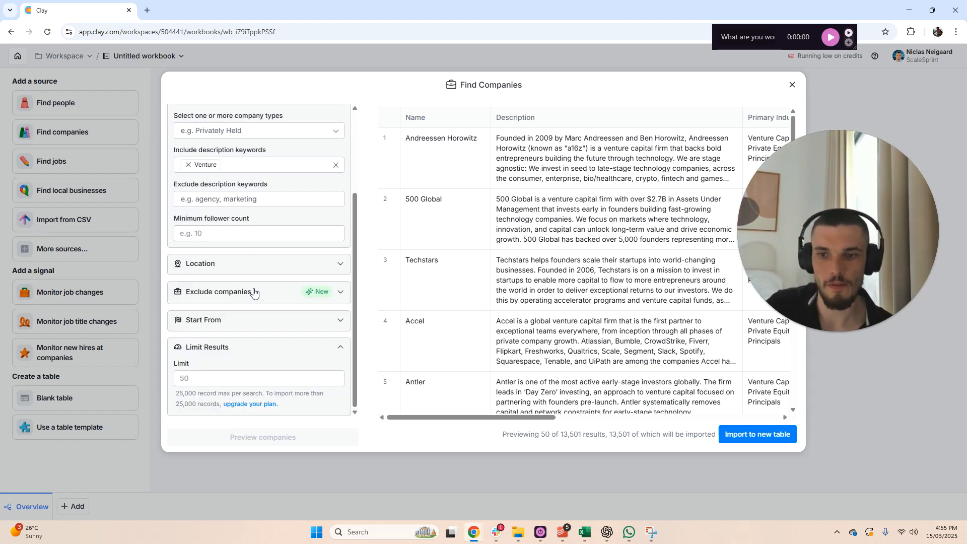
scroll(299, 304, "up", 3)
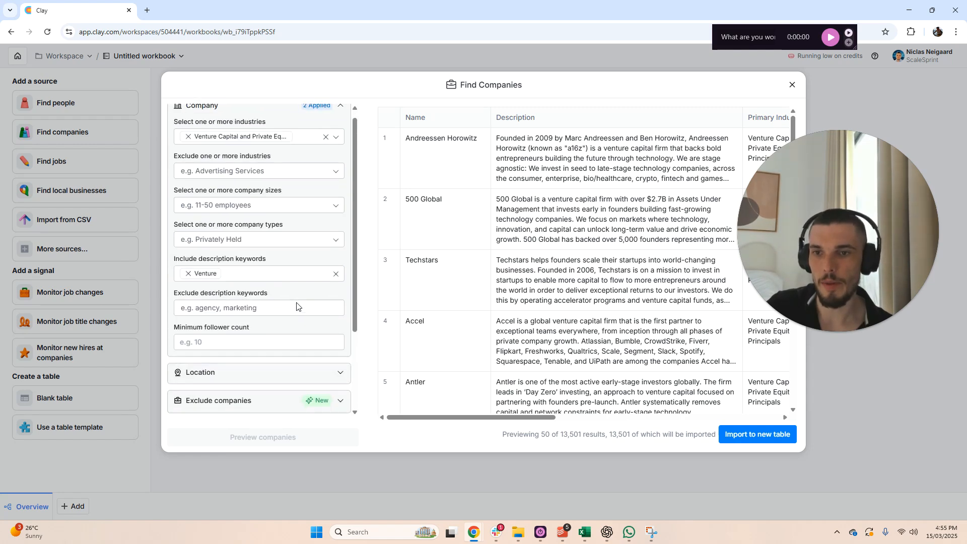
Set the result limit of the company search to 50.
scroll(298, 306, "down", 3)
left_click(232, 375)
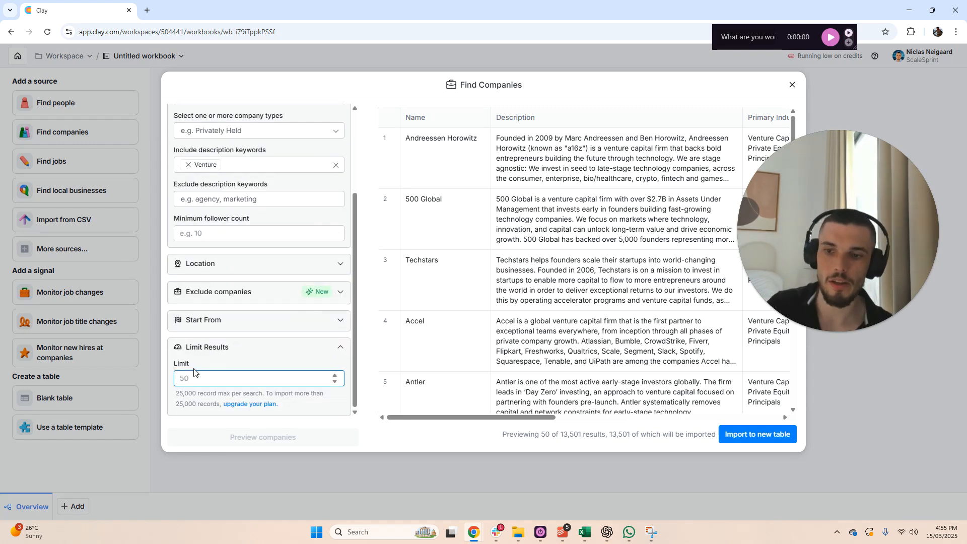
type("500")
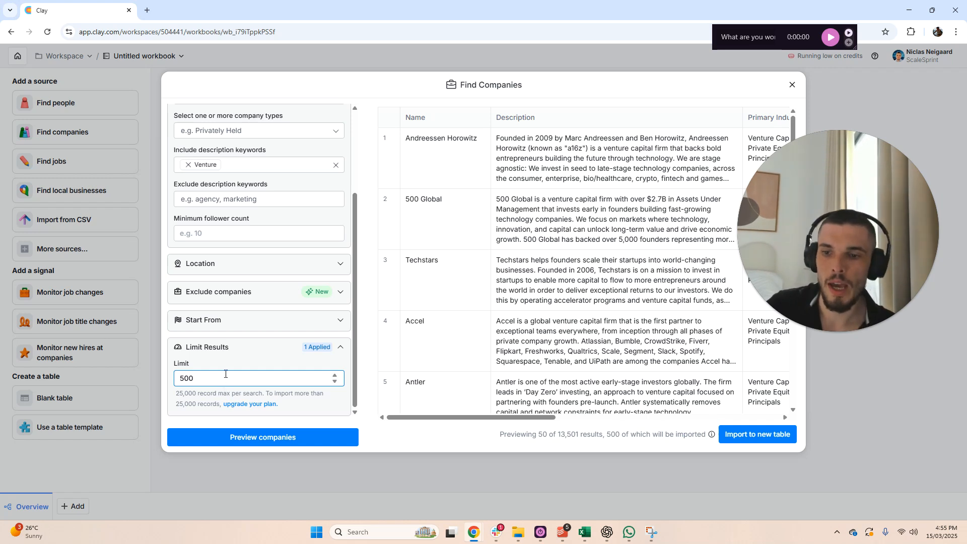
key("BackSpace")
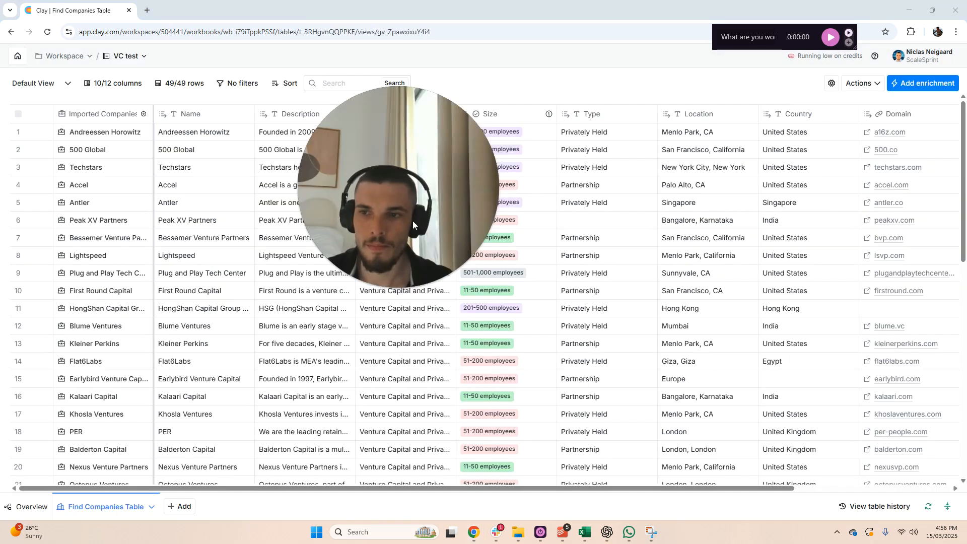
Widen the Description column of the imported companies table and look across the columns through to LinkedIn URL.
left_click_drag(418, 202, 469, 138)
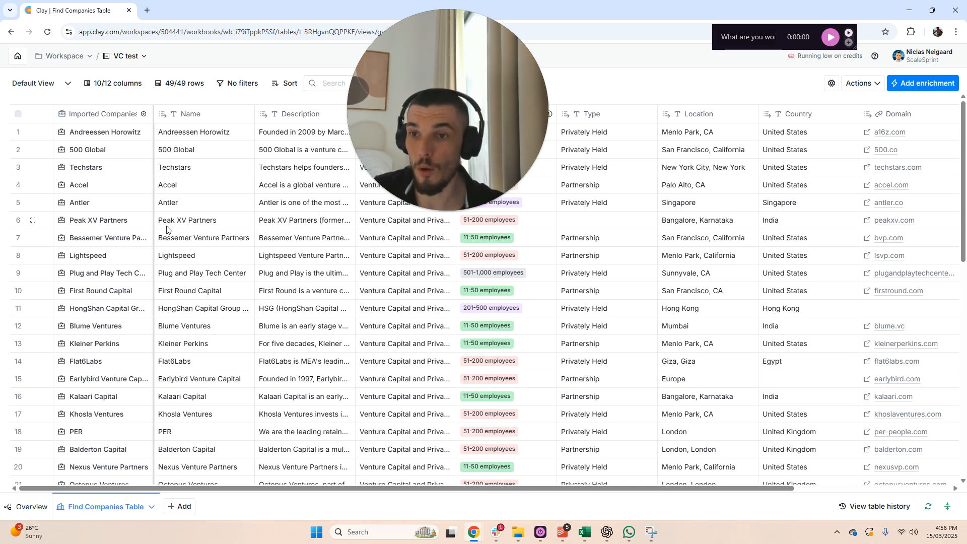
left_click_drag(354, 114, 395, 114)
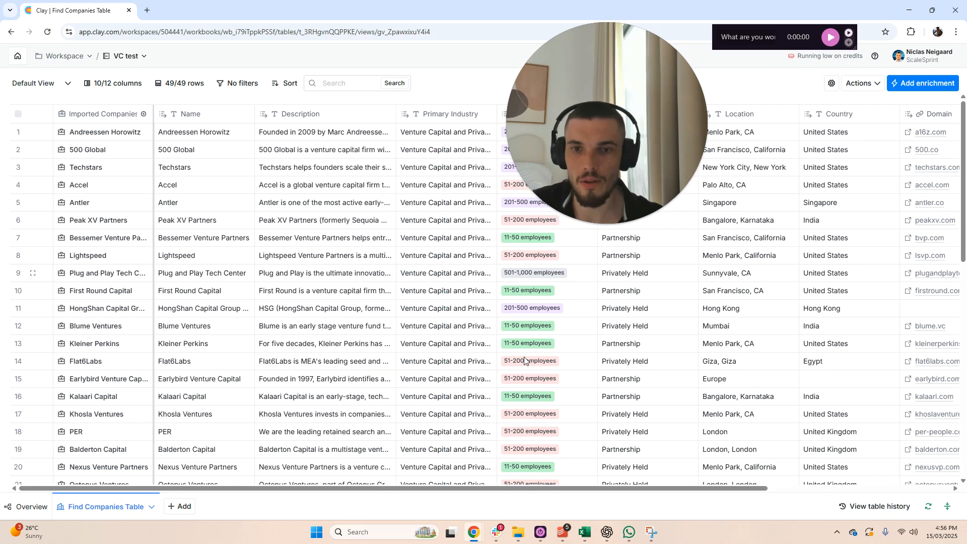
left_click_drag(470, 488, 474, 486)
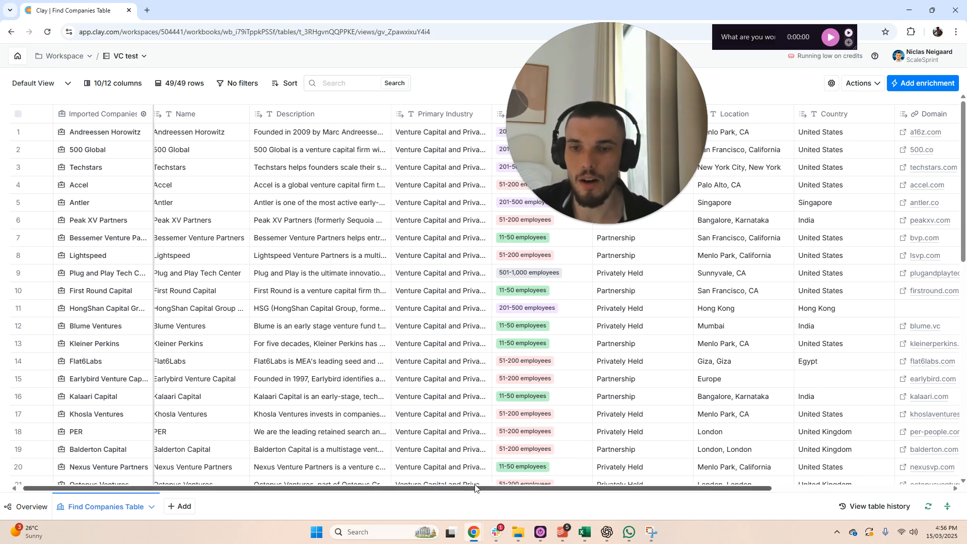
scroll(486, 480, "right", 5)
left_click_drag(690, 482, 694, 480)
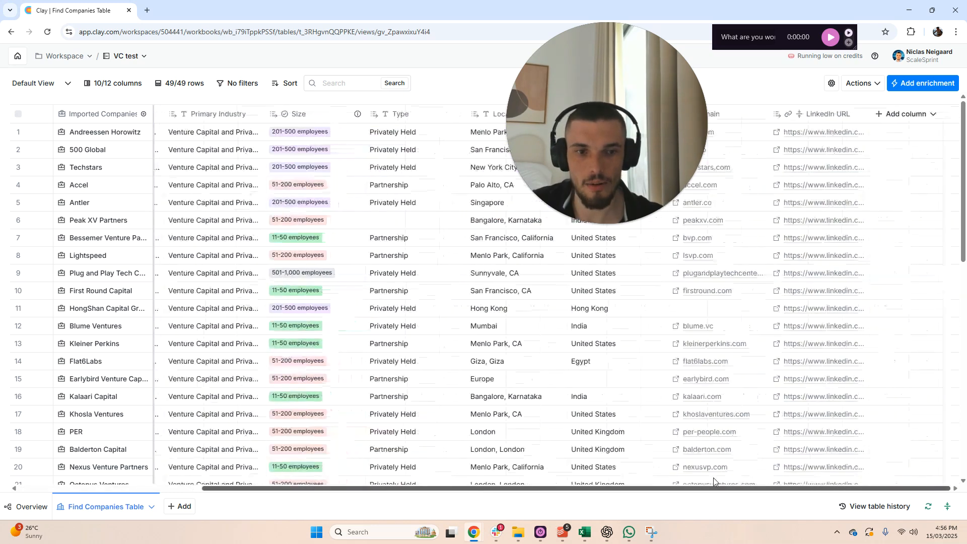
left_click_drag(609, 159, 501, 355)
left_click_drag(487, 311, 265, 184)
left_click_drag(322, 156, 565, 178)
left_click_drag(561, 235, 649, 210)
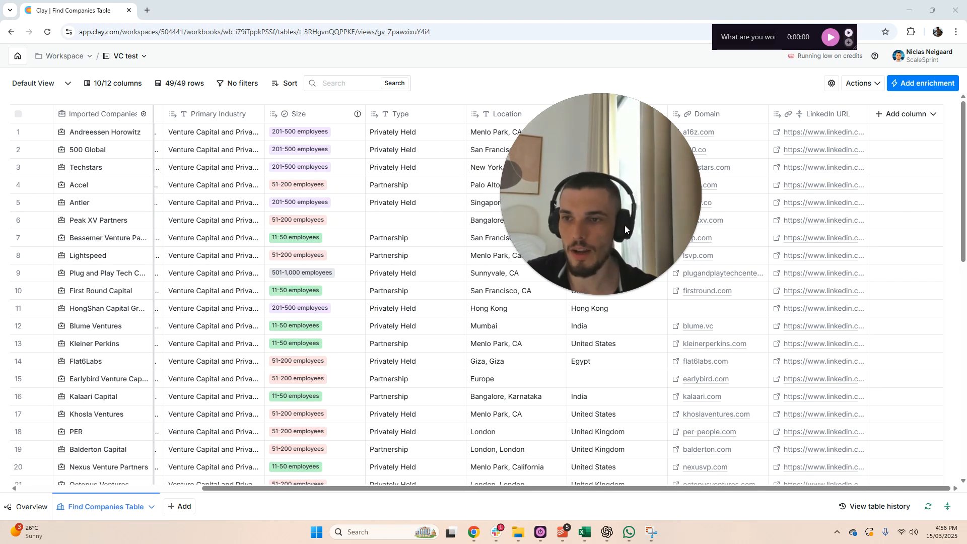
left_click_drag(629, 226, 731, 219)
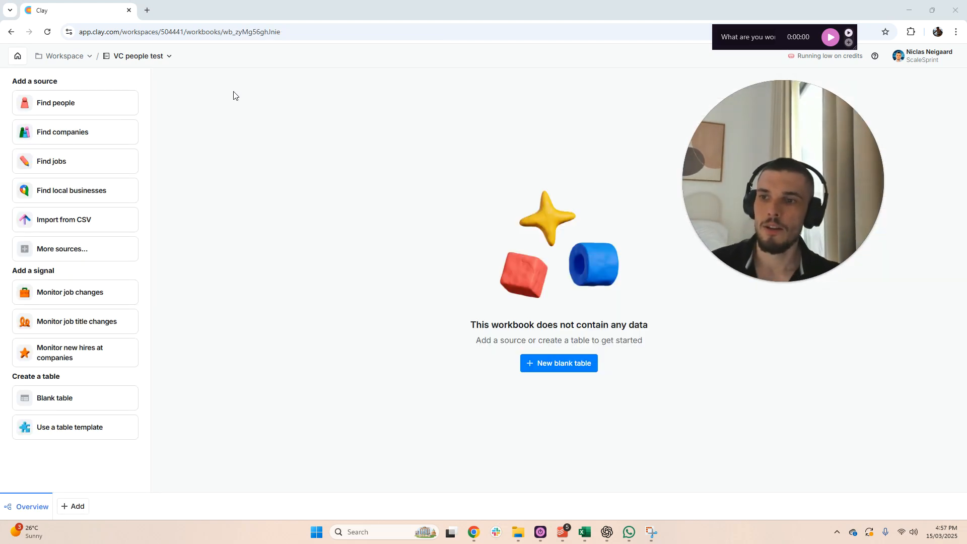
Start a people search in the VC people test workbook, using the Find Companies Table from VC test as its company source.
left_click(125, 104)
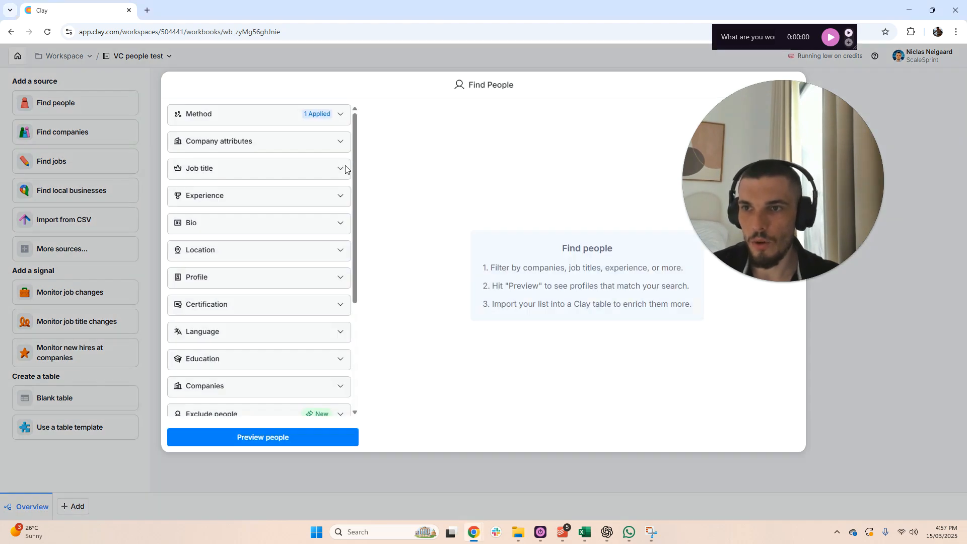
scroll(294, 166, "down", 3)
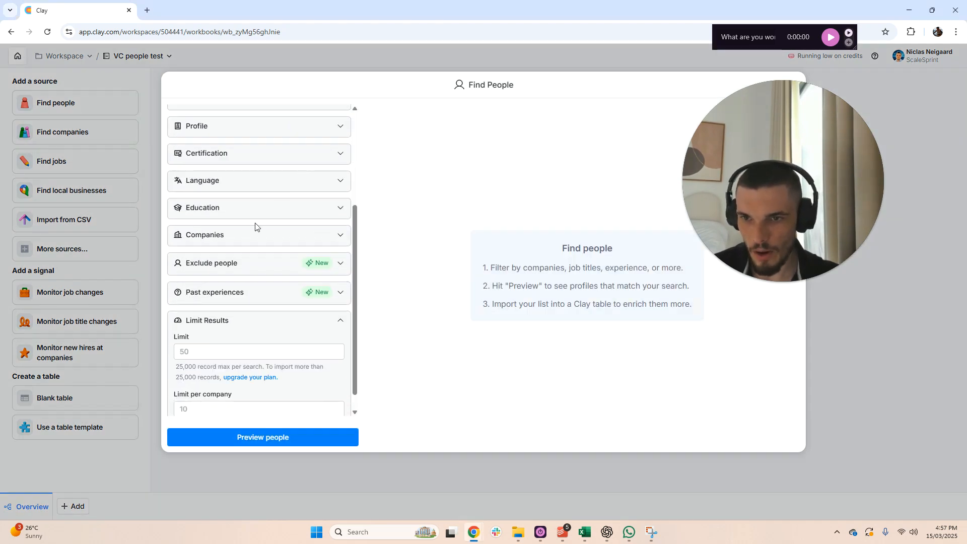
left_click(247, 234)
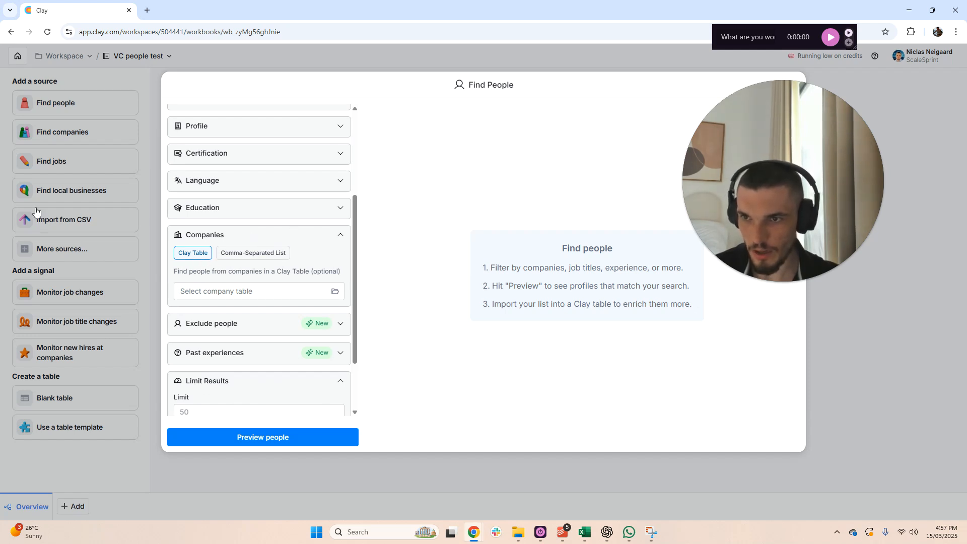
left_click(257, 291)
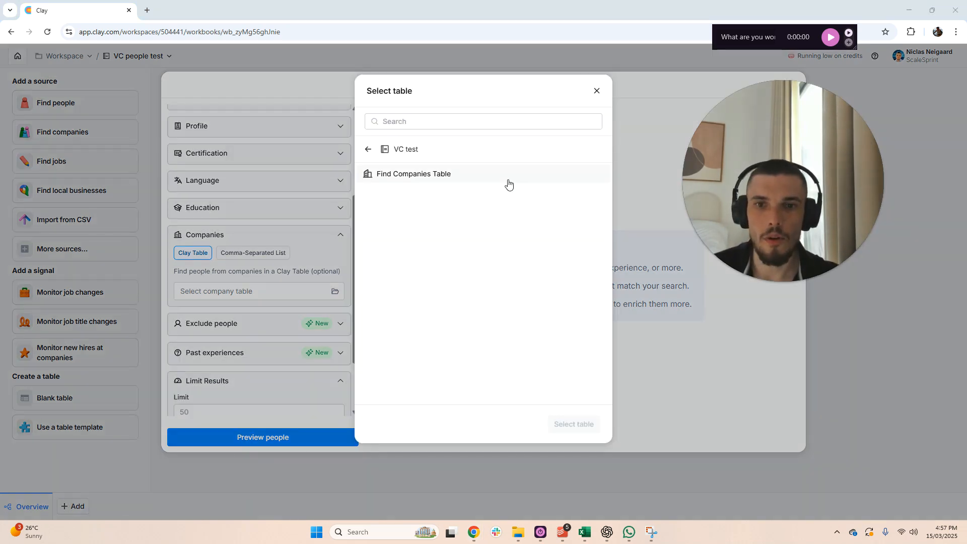
left_click(508, 184)
left_click(588, 425)
Include the job titles Partner, Principal, Analyst and assoc in the people search.
scroll(266, 253, "up", 3)
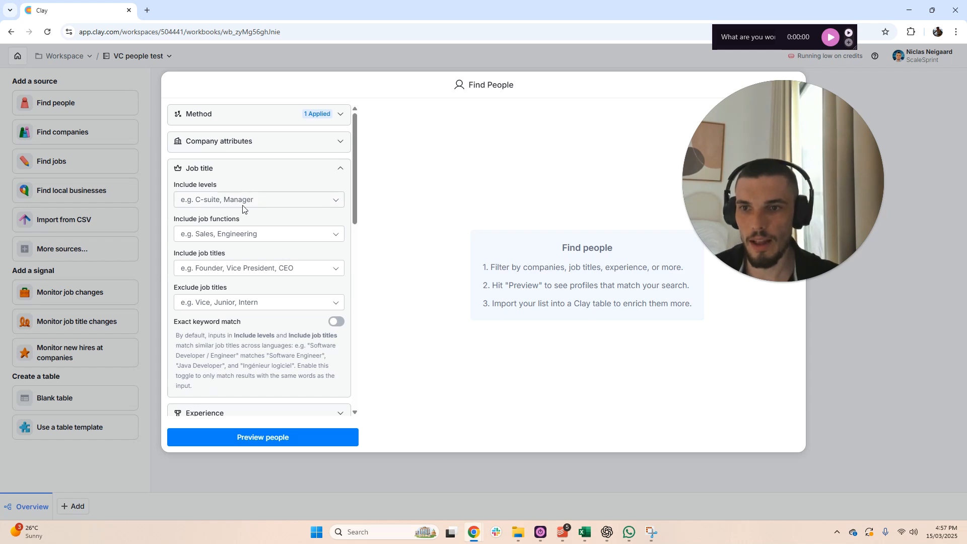
left_click(256, 263)
type("Partner")
key("Return")
type("Principal ")
type("Ana")
type("ly")
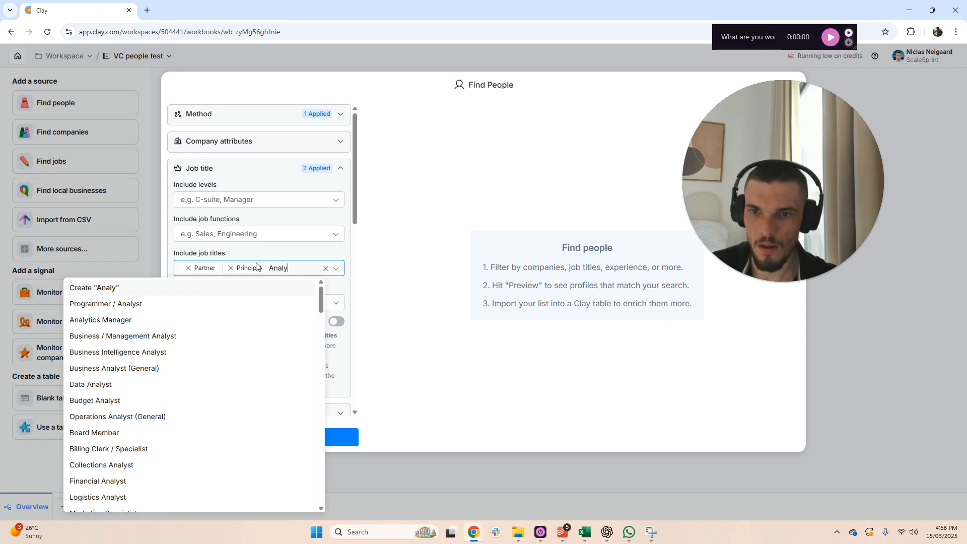
type("st")
key("Return")
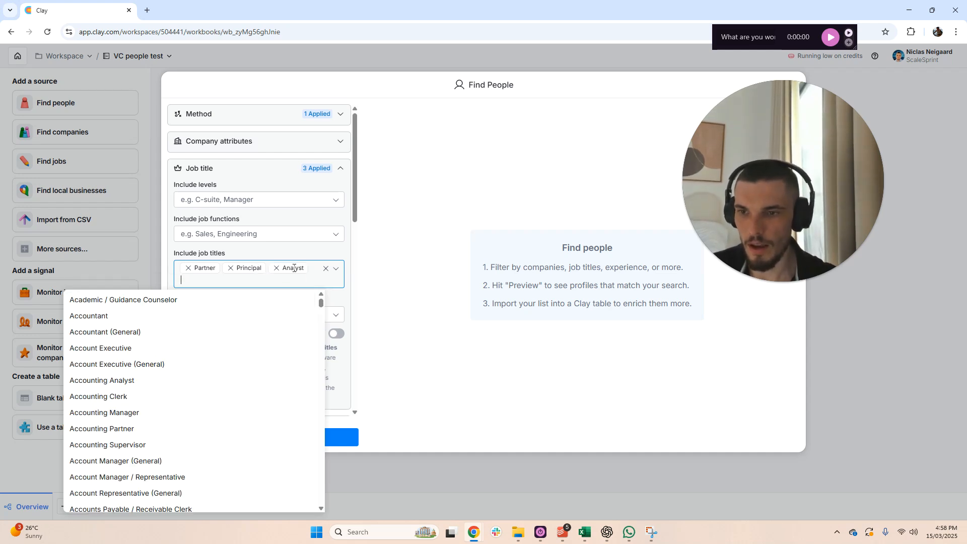
type("ass")
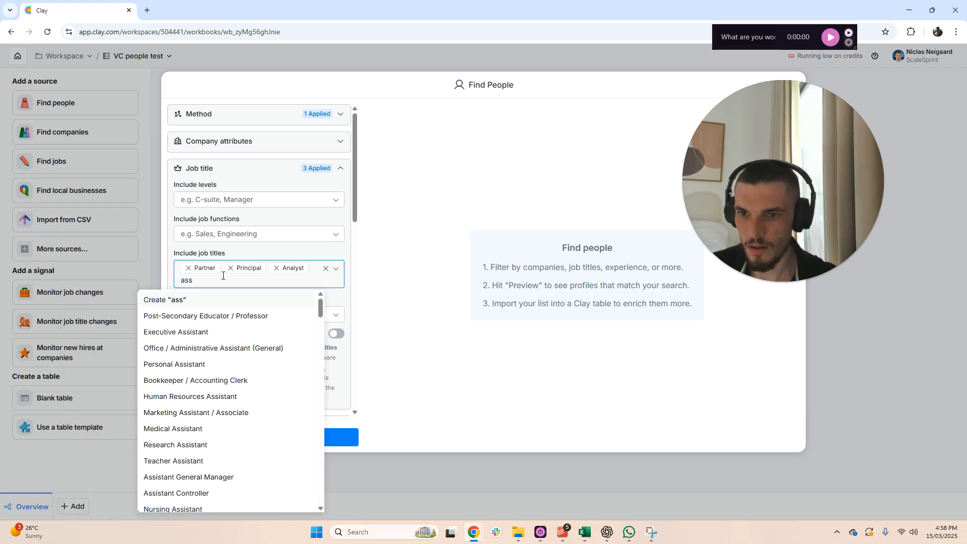
type("oc")
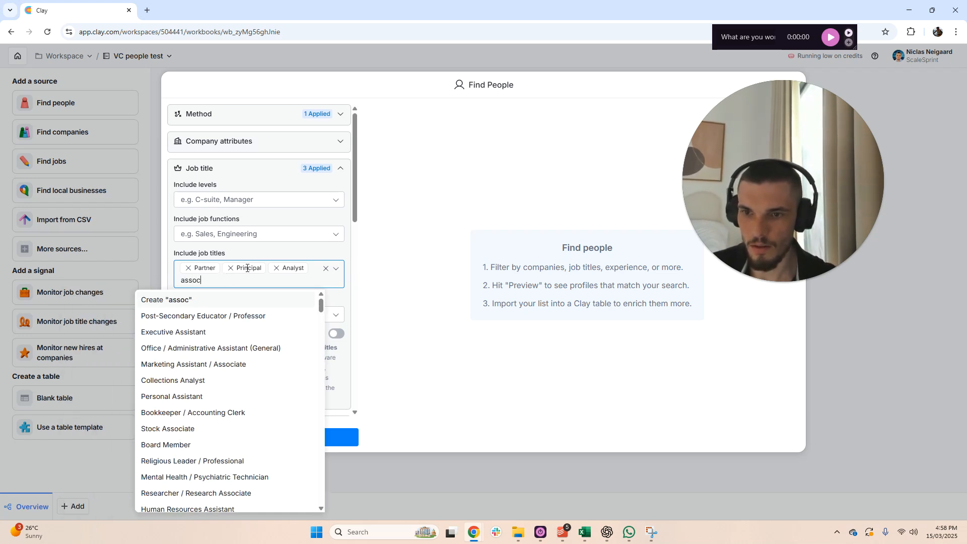
key("Return")
left_click(432, 241)
Check the optional Experience filters, leave them blank, and preview the people matching the search.
scroll(270, 234, "down", 2)
scroll(270, 234, "up", 2)
scroll(271, 234, "up", 2)
left_click(245, 198)
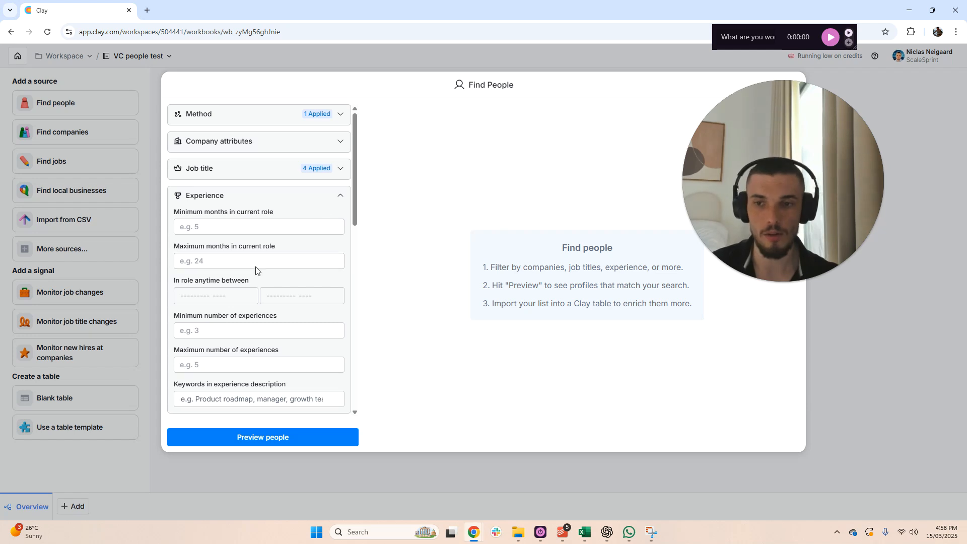
left_click(300, 195)
scroll(224, 199, "down", 5)
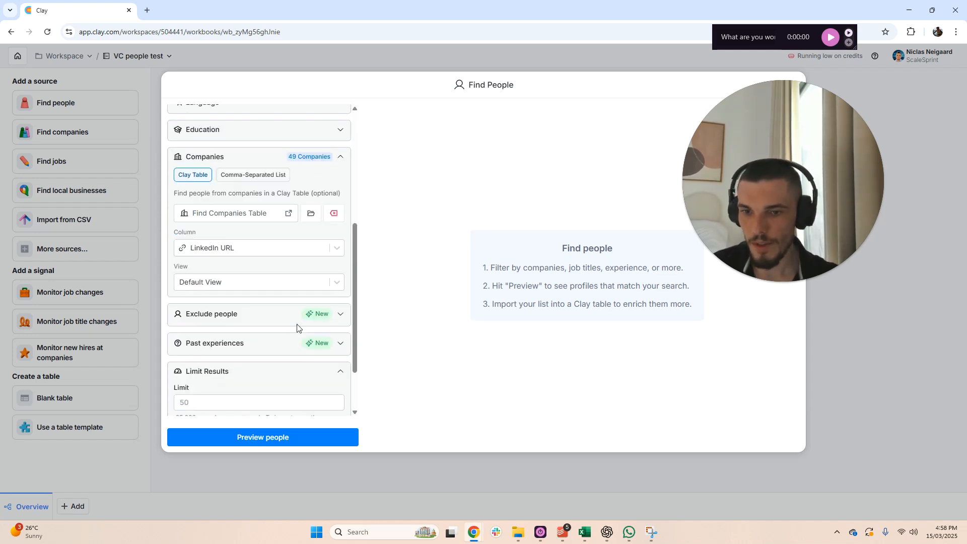
left_click(332, 442)
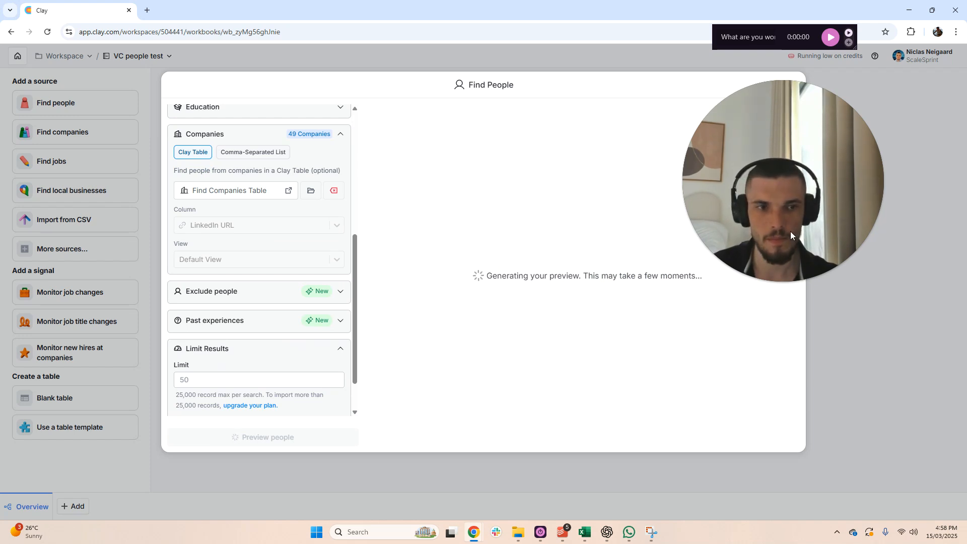
Review the previewed people through to their LinkedIn URLs and down the list, and import the results to a new table.
left_click_drag(781, 161, 834, 68)
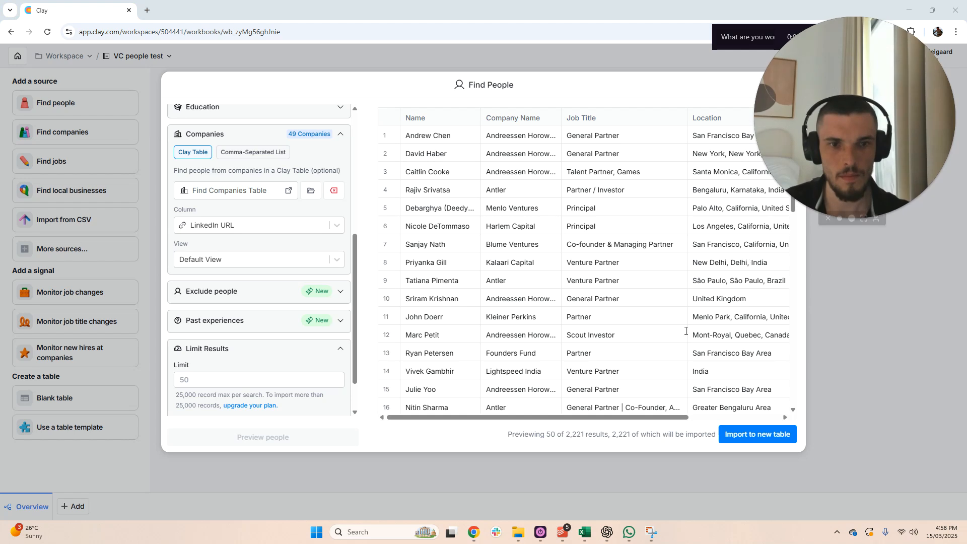
left_click_drag(596, 419, 772, 410)
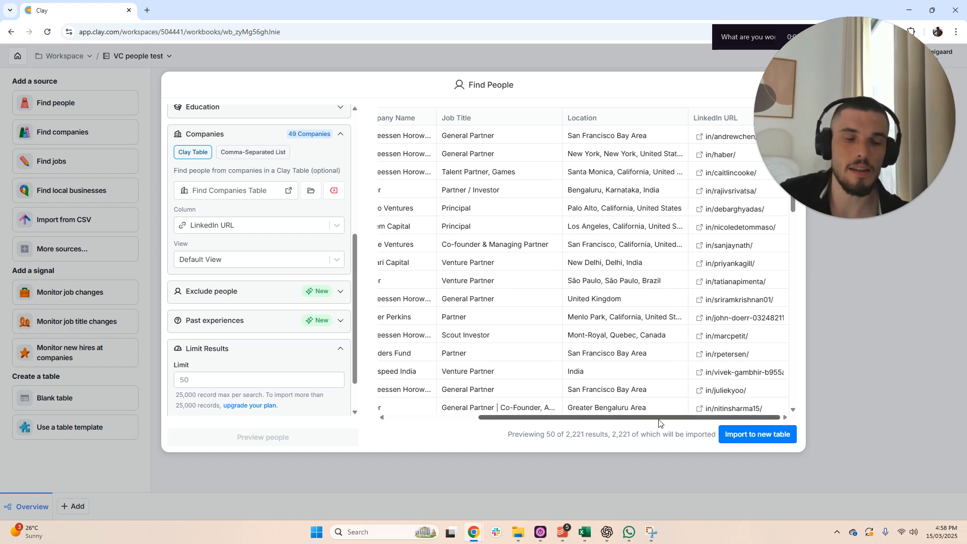
left_click_drag(650, 420, 439, 415)
scroll(612, 307, "down", 4)
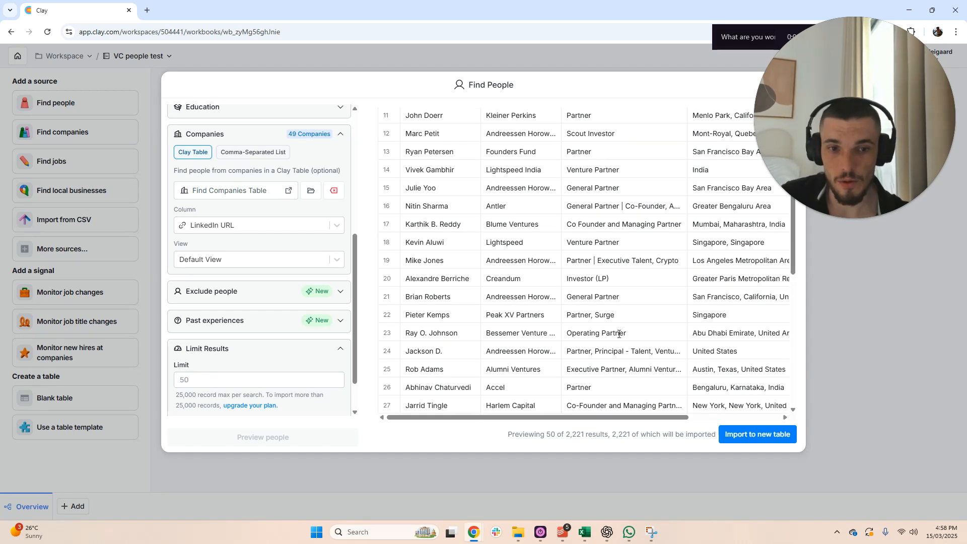
scroll(654, 327, "down", 8)
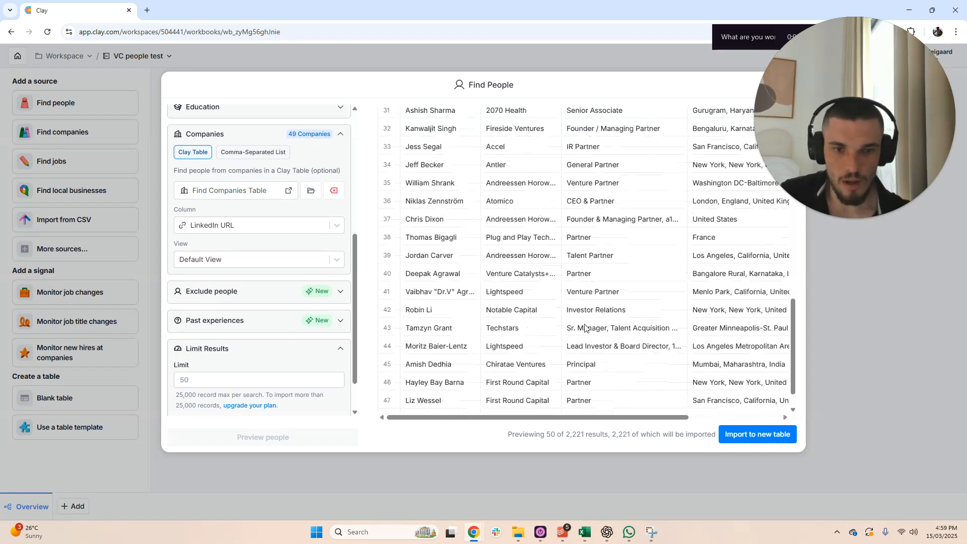
scroll(587, 354, "up", 10)
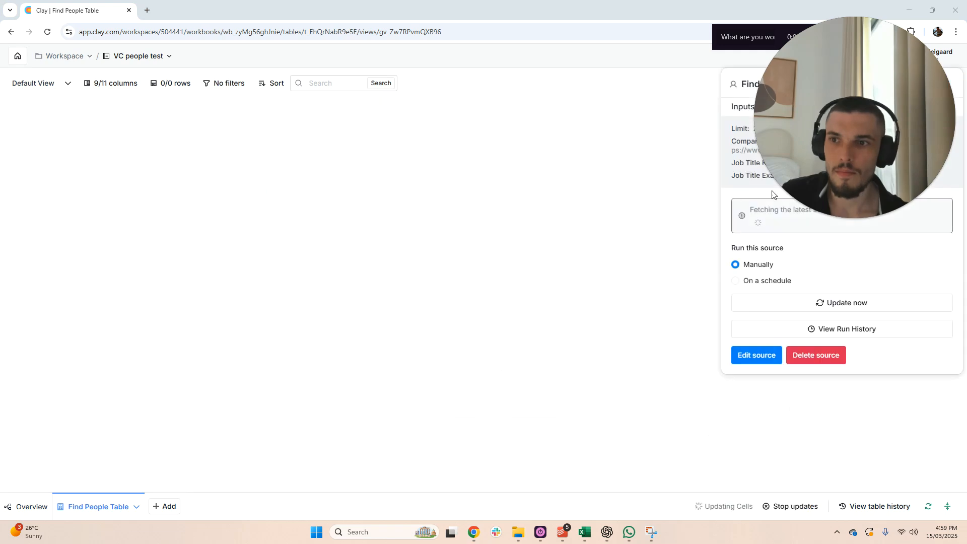
left_click_drag(827, 152, 527, 178)
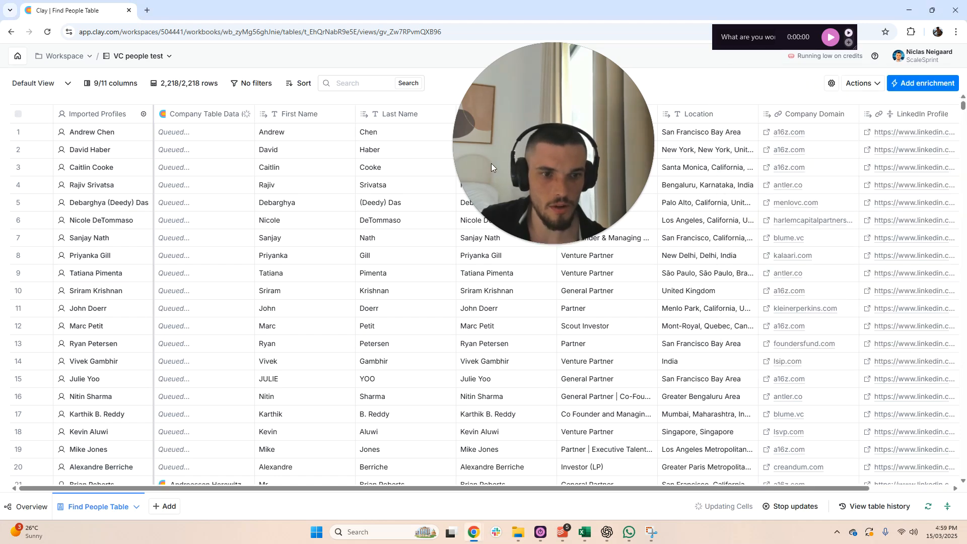
Find the Work Email waterfall among the enrichments, examine its provider sequence, and leave it without saving.
left_click_drag(487, 169, 597, 182)
left_click_drag(337, 488, 542, 481)
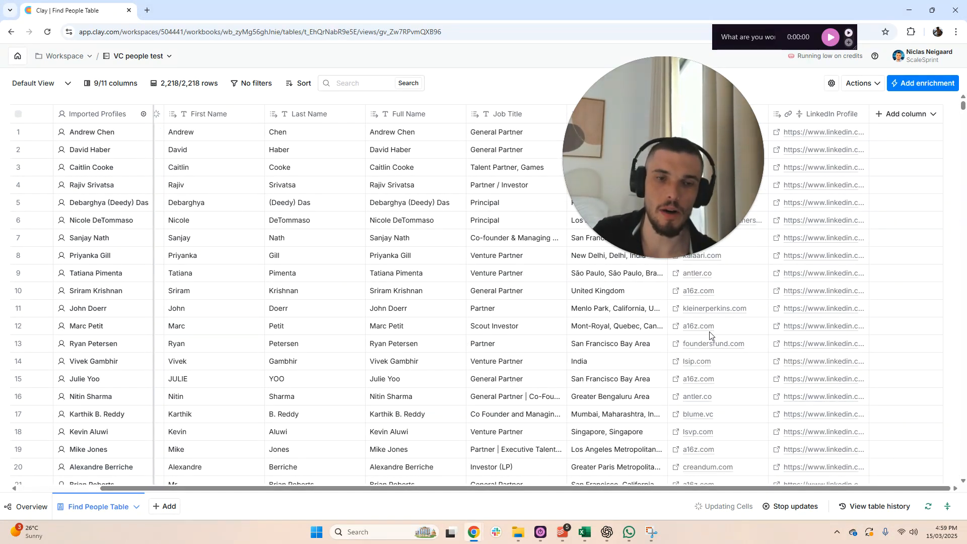
left_click(919, 117)
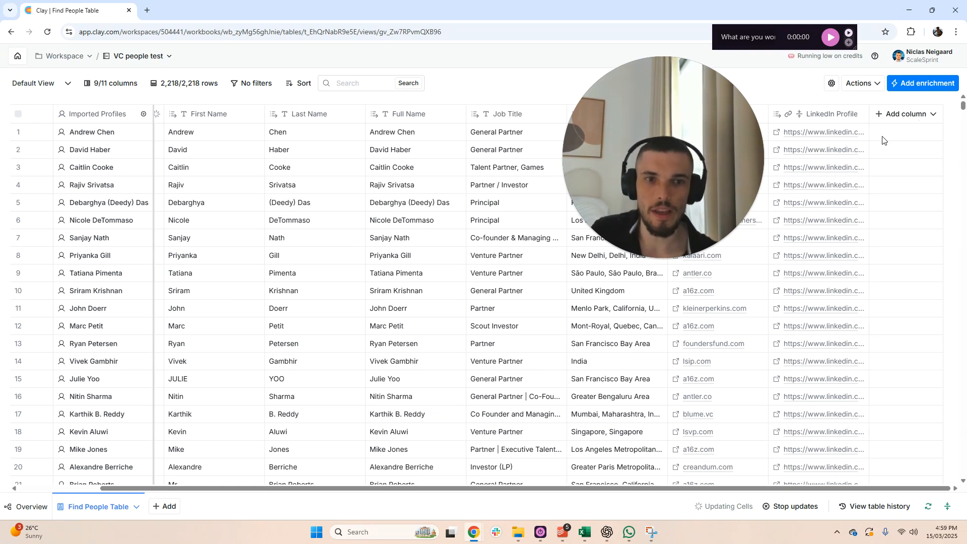
left_click(923, 133)
left_click(389, 118)
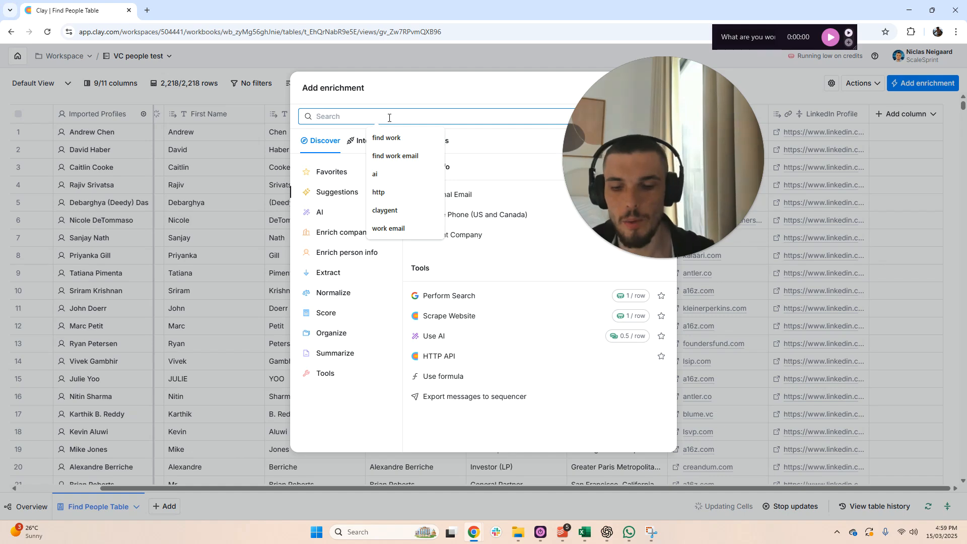
type("work email")
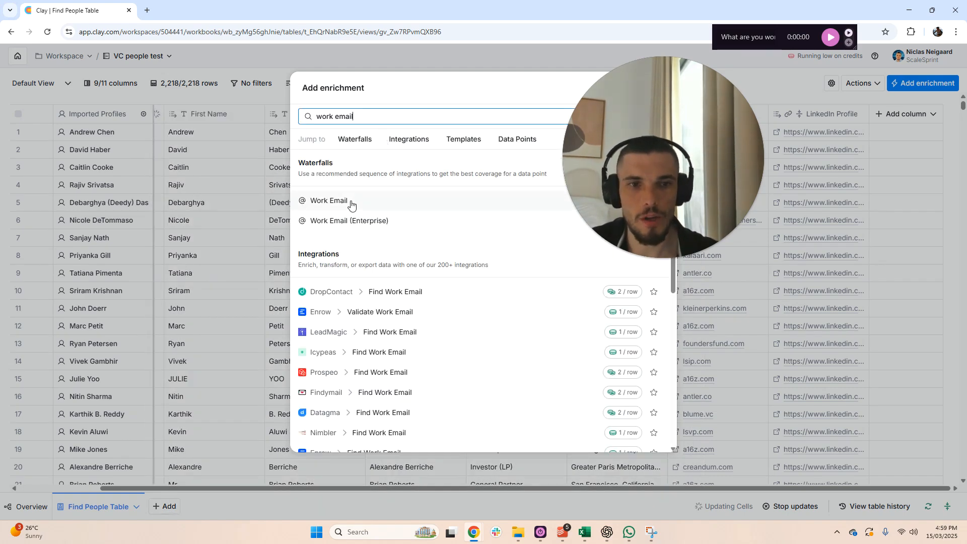
left_click(540, 205)
left_click_drag(653, 193, 499, 202)
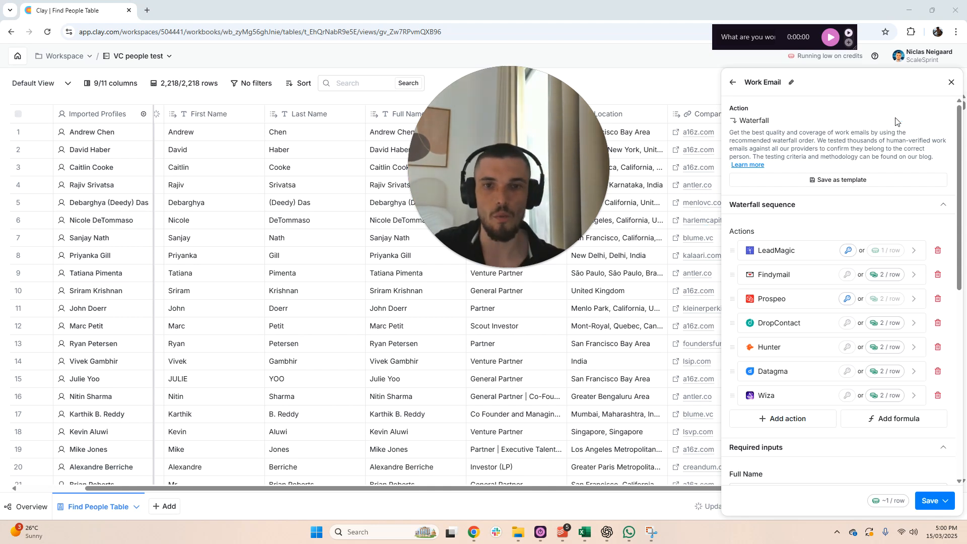
left_click(950, 83)
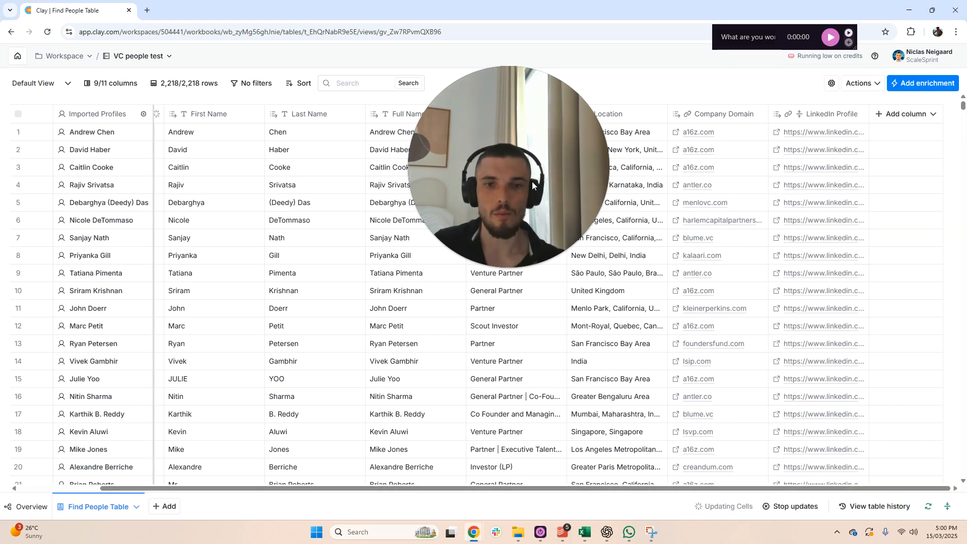
Add the Description from the first person's company table data as a new column in the people table.
left_click_drag(326, 488, 177, 509)
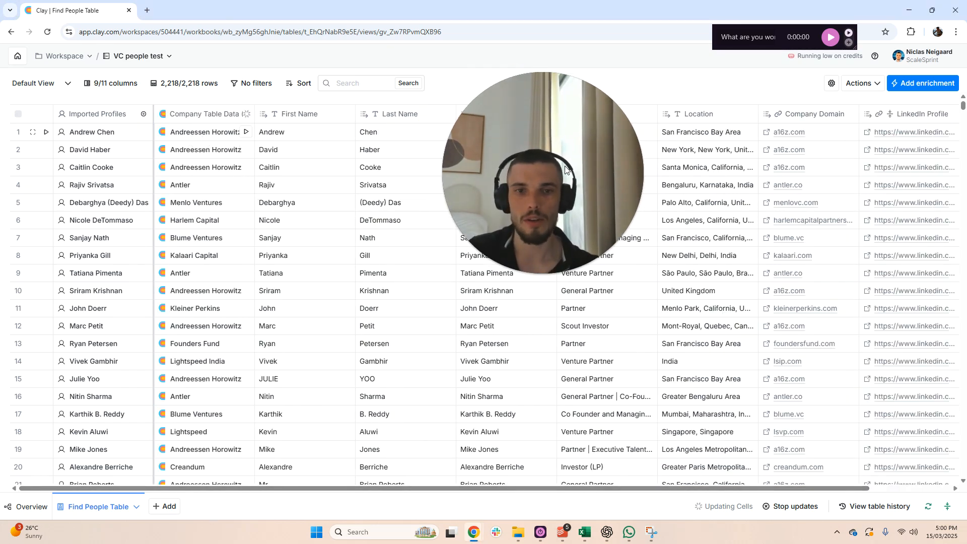
left_click_drag(564, 166, 468, 145)
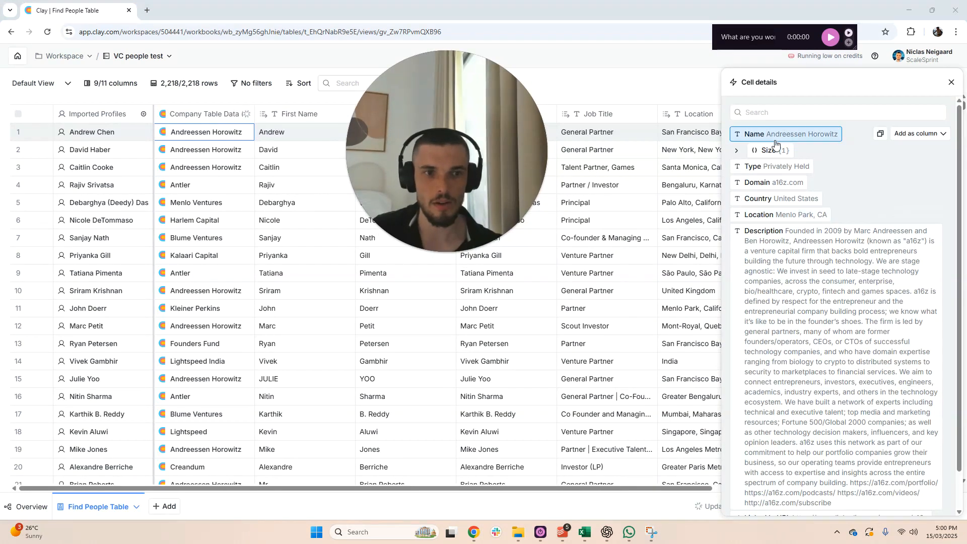
left_click(901, 232)
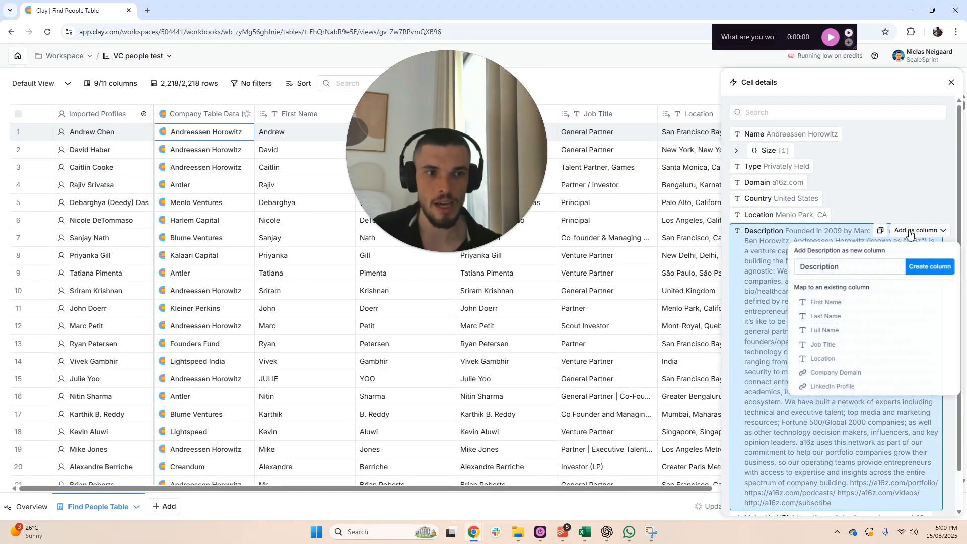
left_click(929, 266)
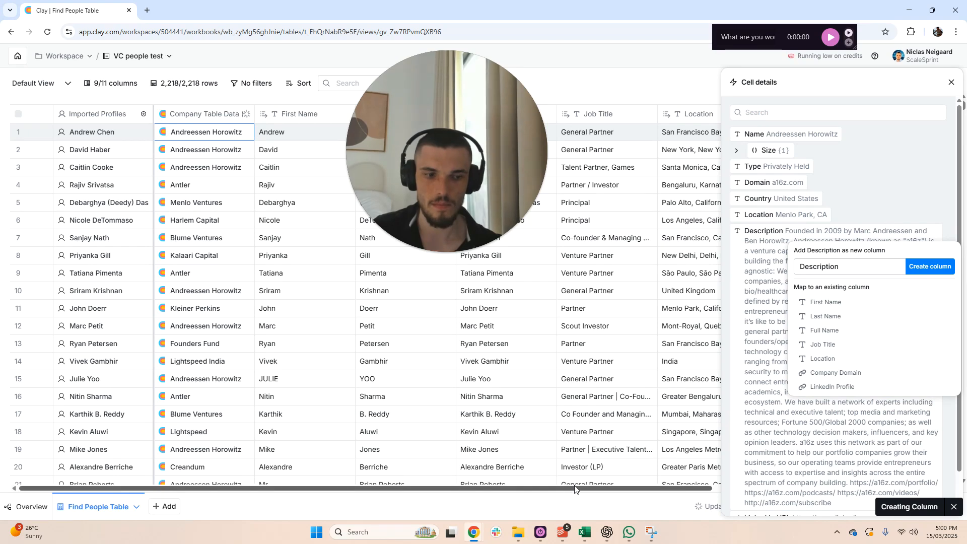
left_click_drag(569, 490, 833, 479)
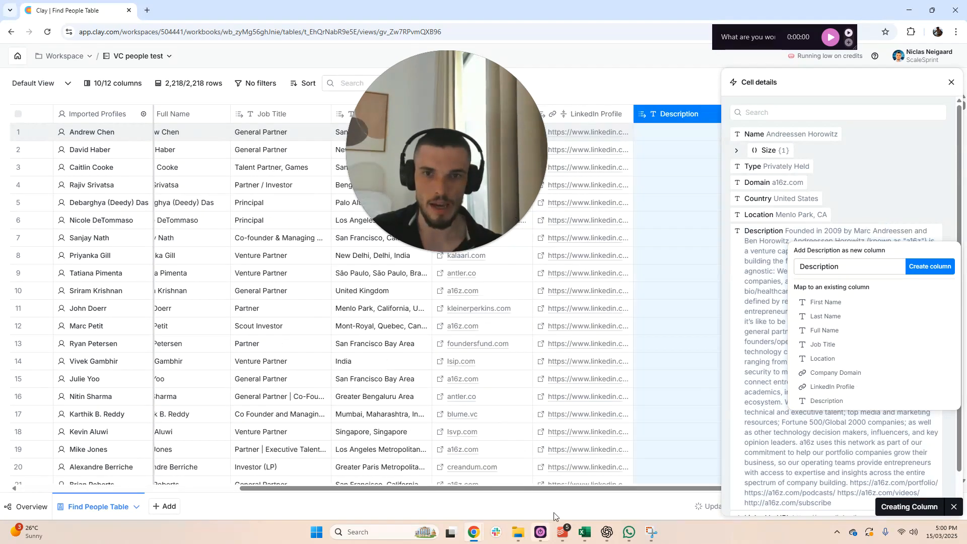
left_click(949, 86)
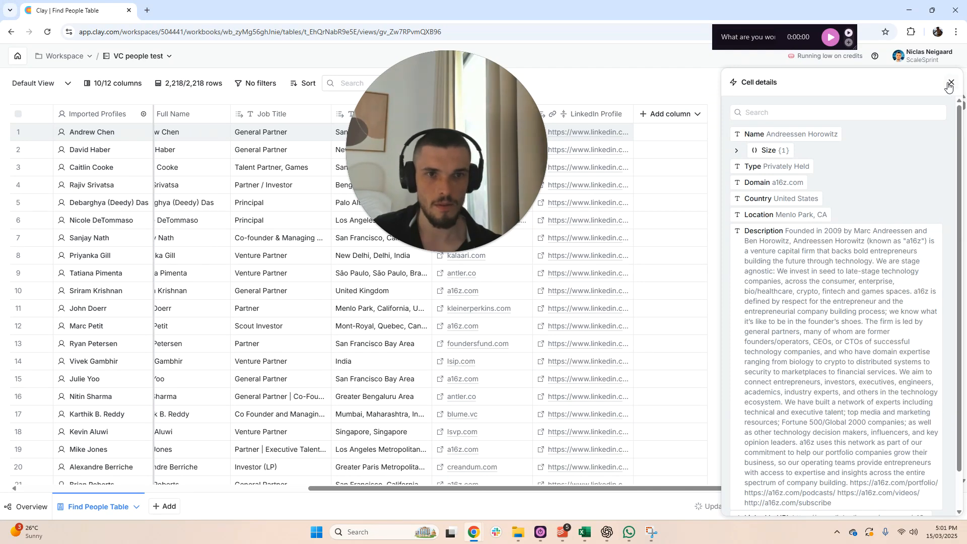
Search the enrichments for claygent and open the setup of the Claygent (AI Web Researcher) integration.
mouse_move(509, 489)
left_mouse_down()
mouse_move(324, 497)
mouse_move(505, 496)
left_mouse_up()
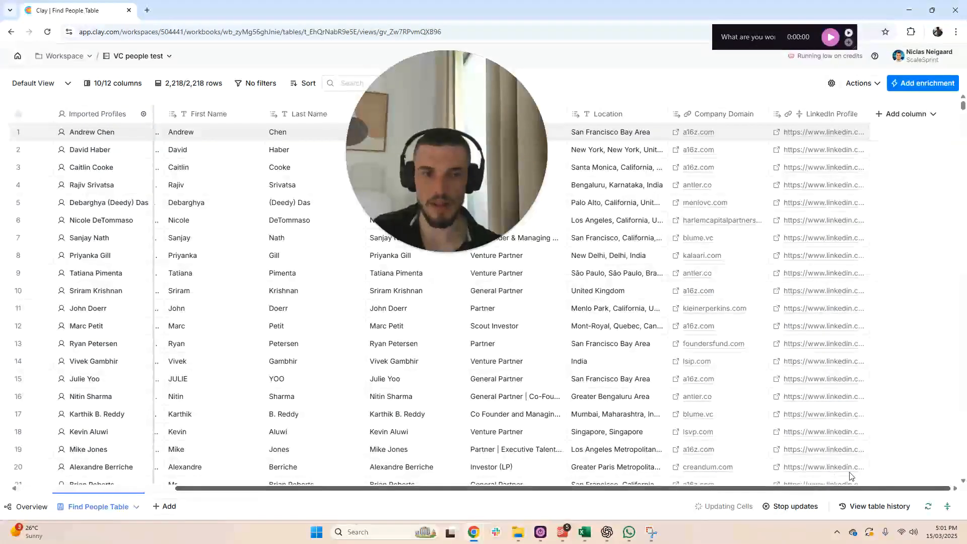
left_click(918, 114)
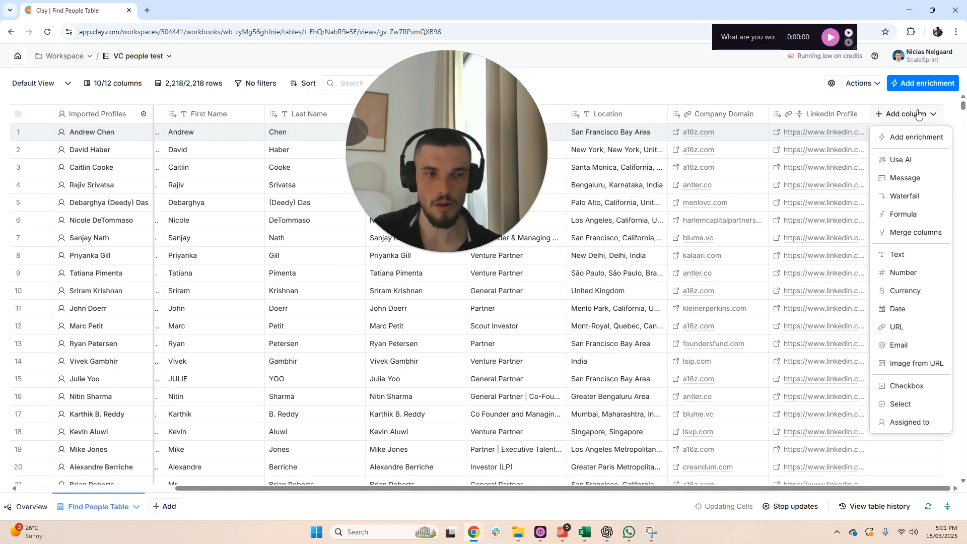
left_click(916, 137)
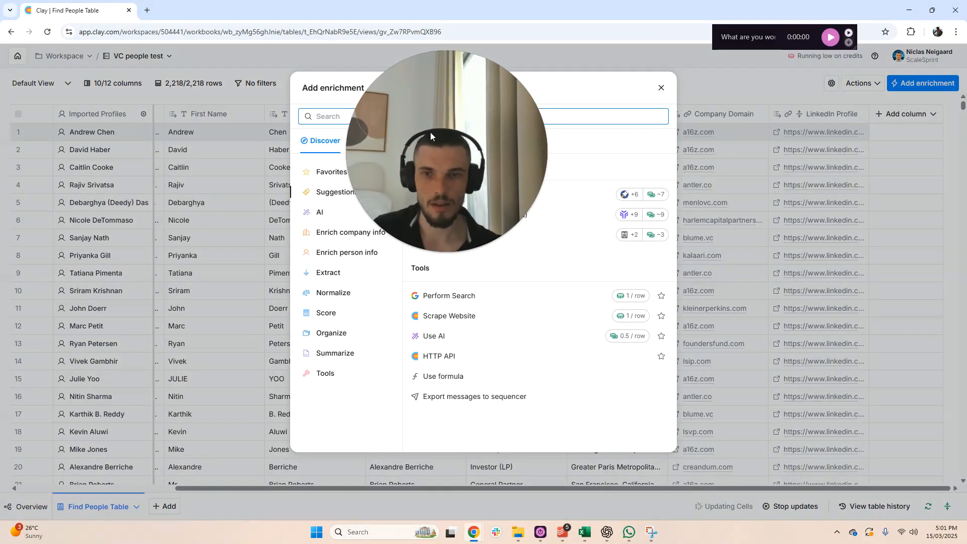
left_click(386, 112)
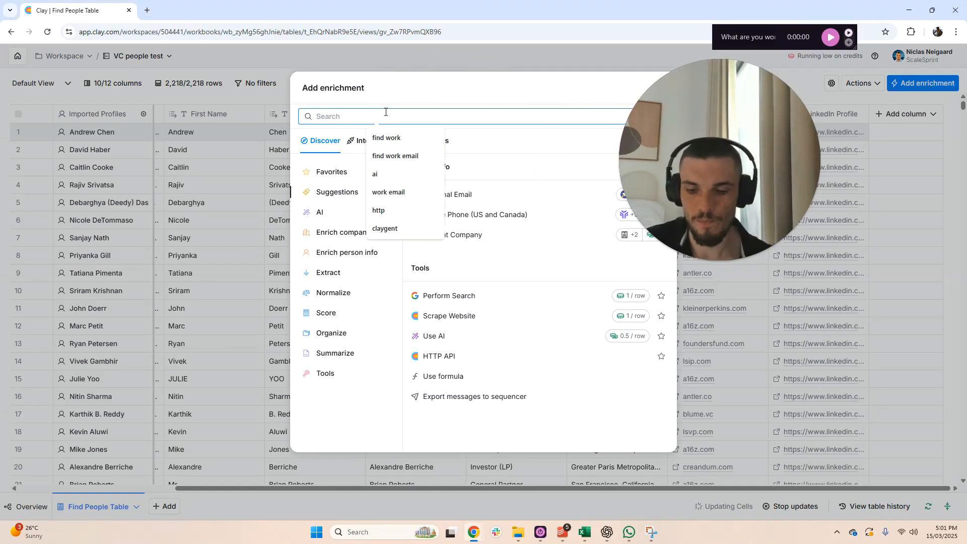
key("Down")
key("Down")
key("Down")
key("Down")
key("Down")
key("Down")
key("Return")
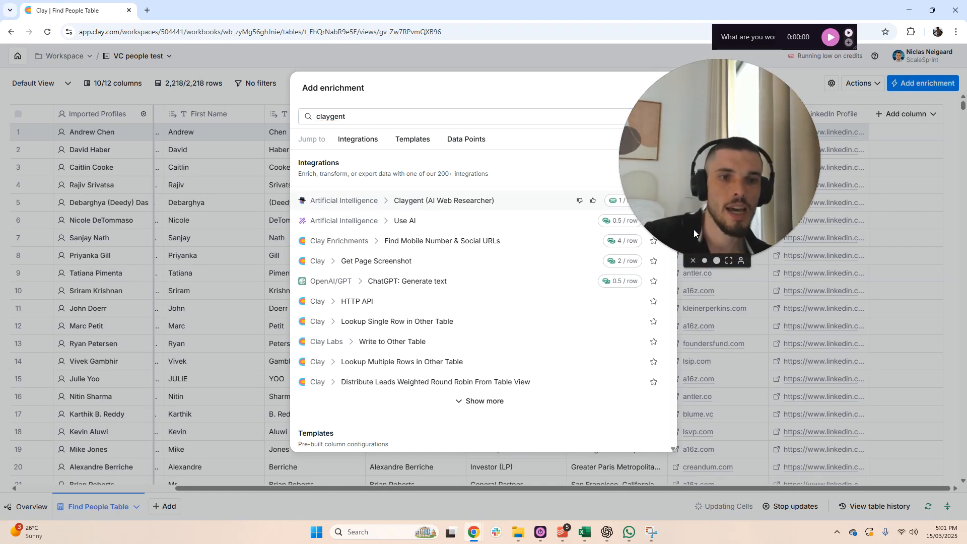
left_click(412, 201)
left_click_drag(725, 188, 460, 183)
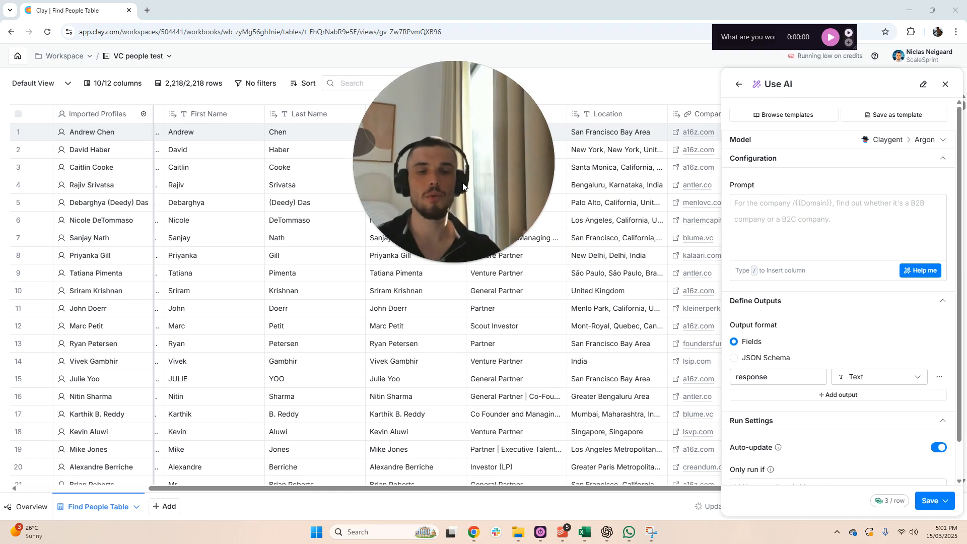
Examine the Claygent prompt, output format and run settings, and close the setup without saving.
scroll(863, 383, "down", 2)
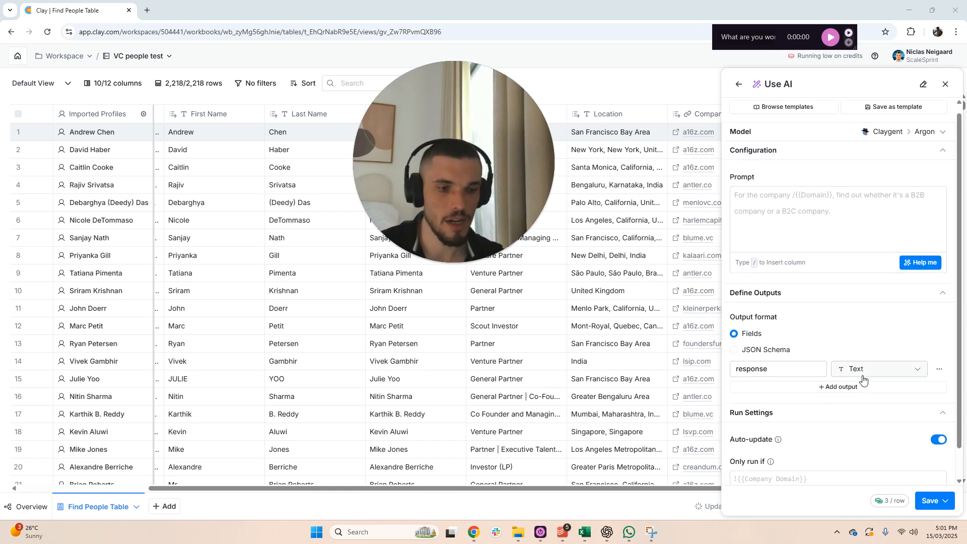
scroll(852, 397, "up", 2)
scroll(850, 418, "up", 1)
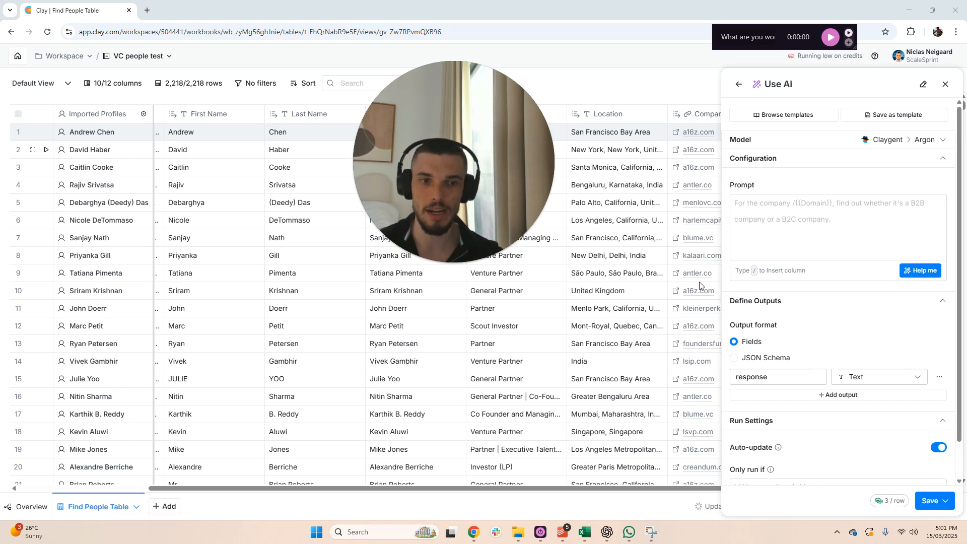
left_click(821, 214)
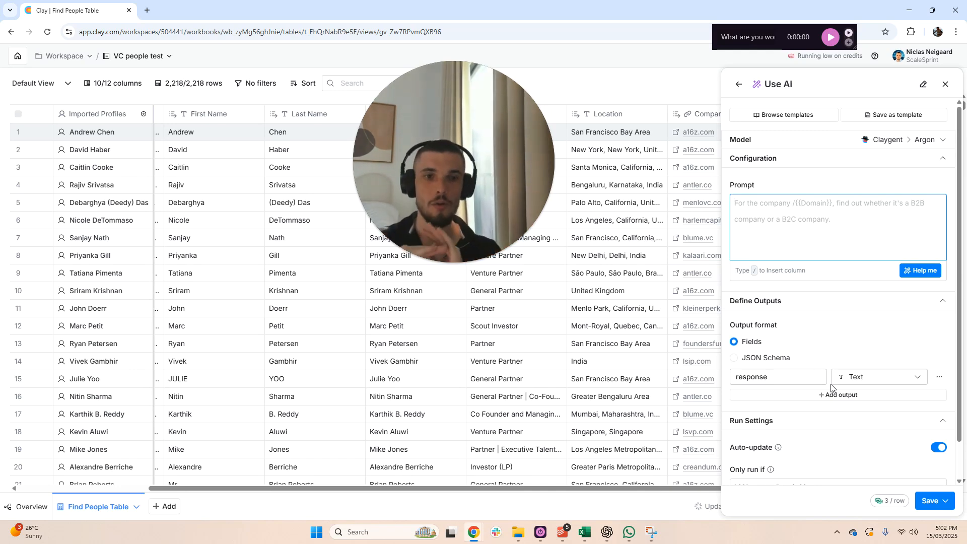
left_click(945, 84)
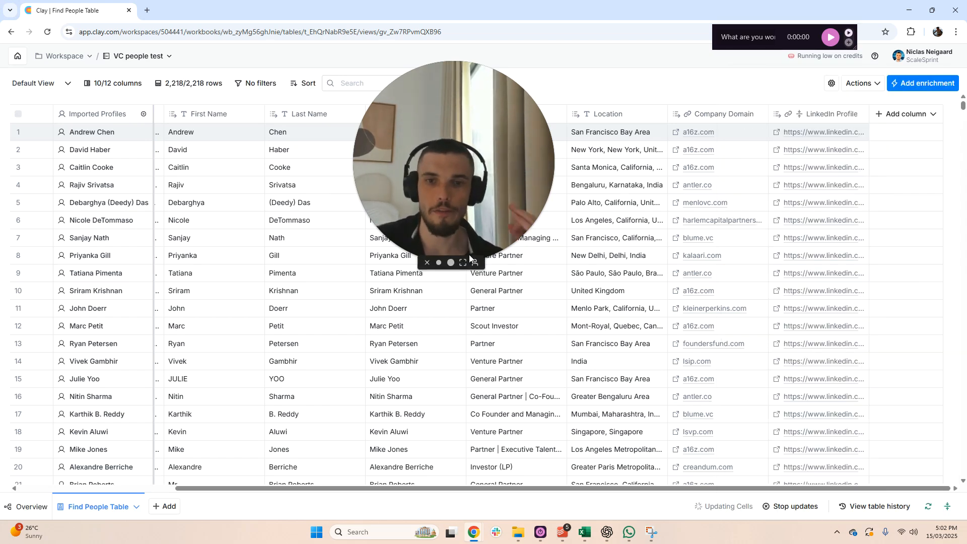